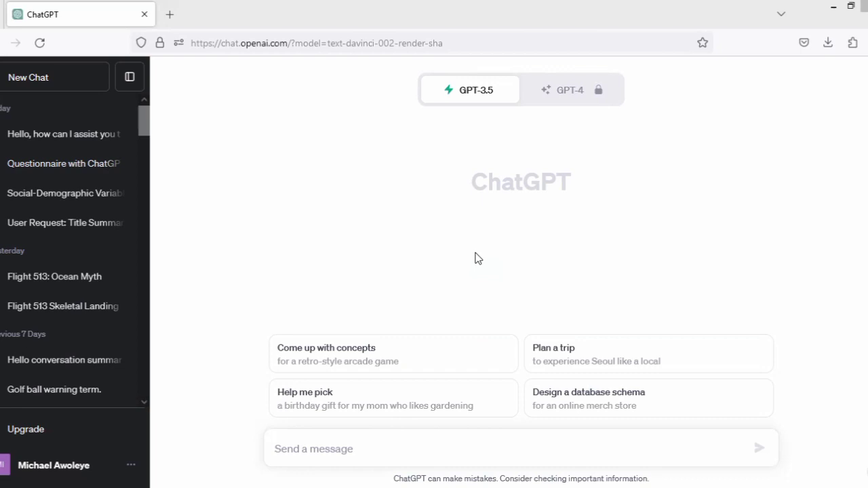
# - Send the message "The following is the title of my thesis:Assessing the Effectiveness of a Mobile Health (mHealth) Intervention in Managing Diabetics"
pyautogui.click(348, 434)
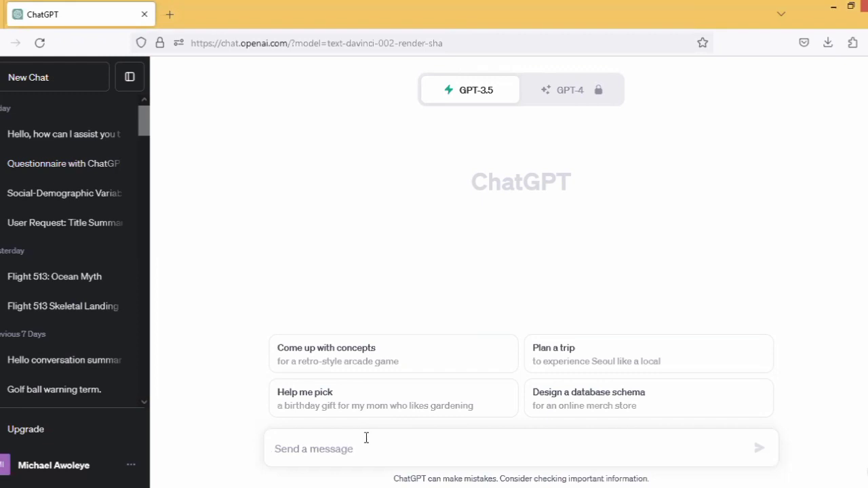
pyautogui.write('The following is the title of my thesis:Assessing the Effectiveness of a Mobile Health (mHealth) Intervention in Managing Diabetics')
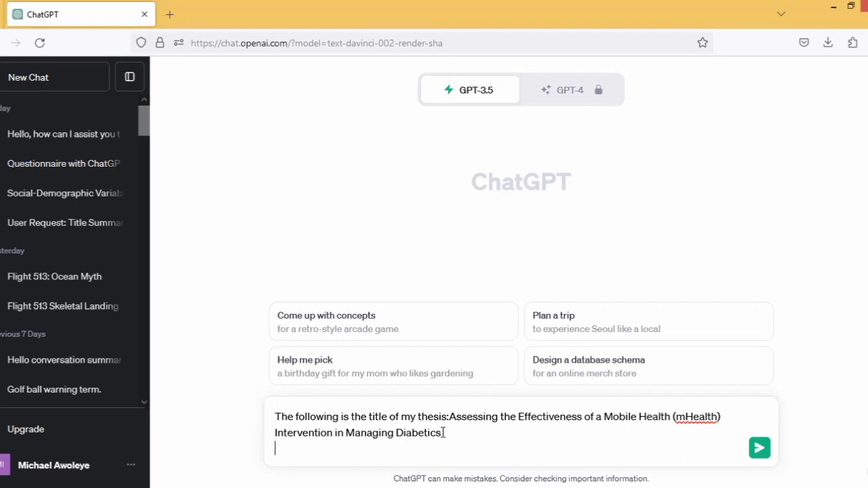
pyautogui.click(758, 452)
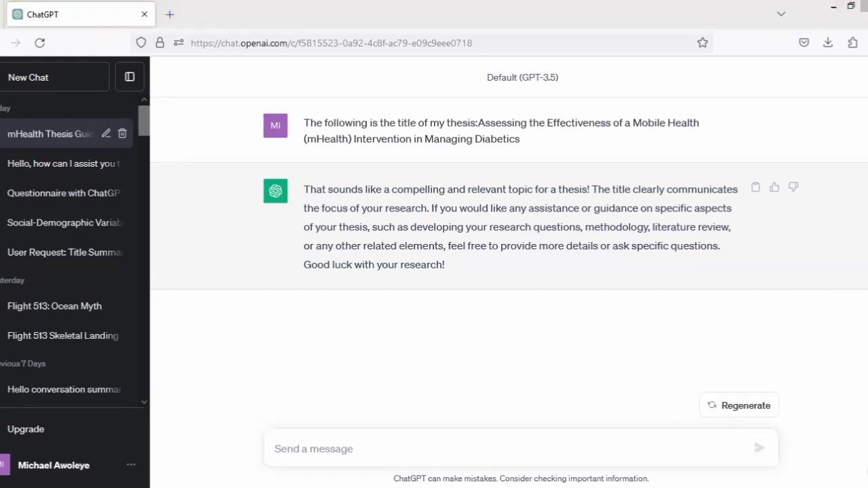
# - Send the follow-up prompt "generate two research questions and two objectives and hypothesis for the two"
pyautogui.click(354, 447)
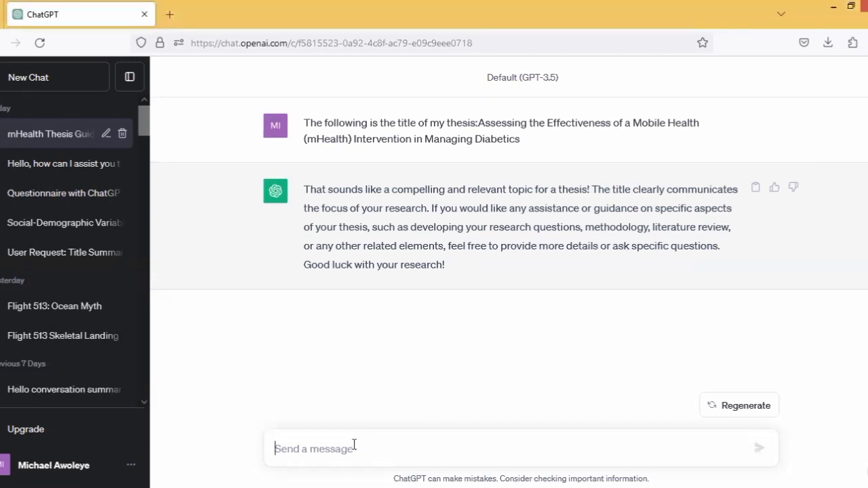
pyautogui.write('generate two research questions and two objectives and hypothesisfor the two')
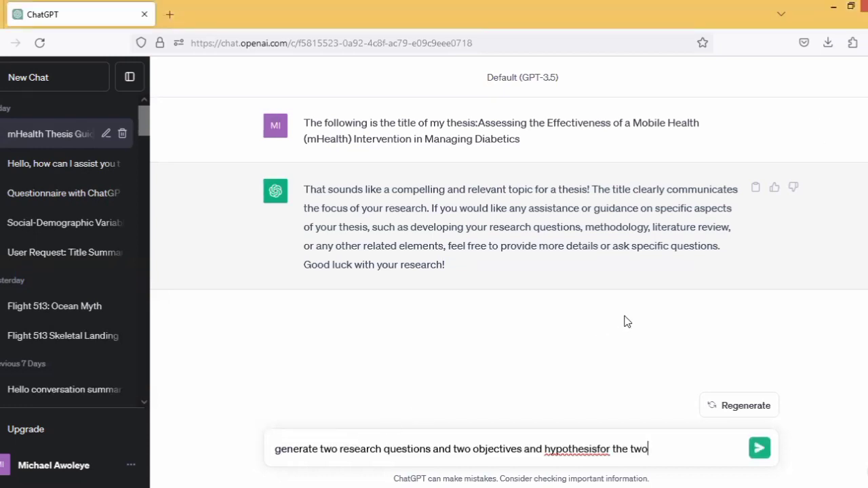
pyautogui.click(598, 449)
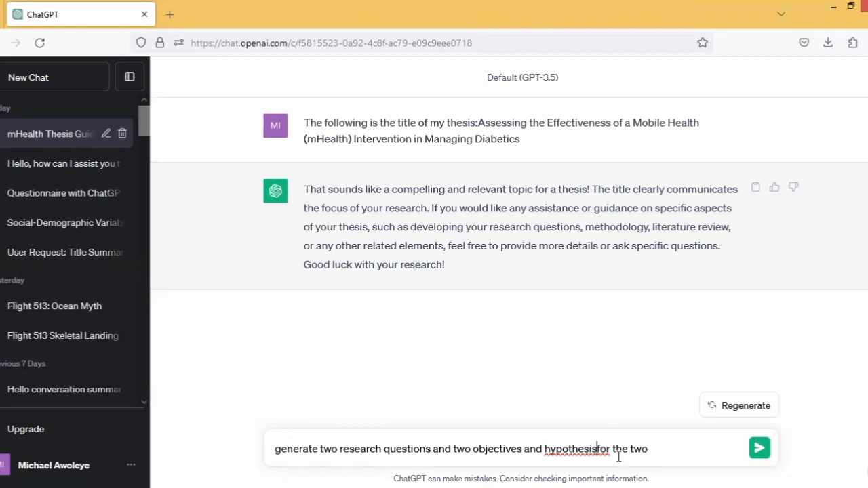
pyautogui.click(759, 449)
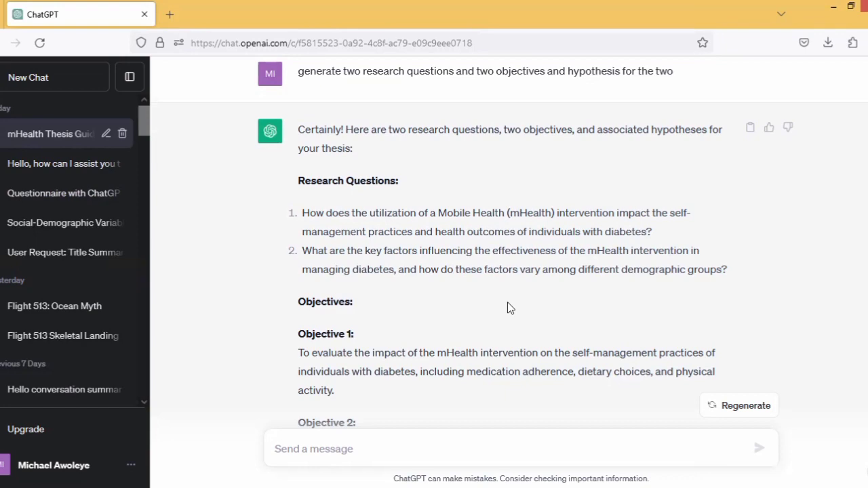
# - Read through the generated research questions, objectives and hypotheses for the mHealth thesis
pyautogui.scroll(-5, 510, 308)
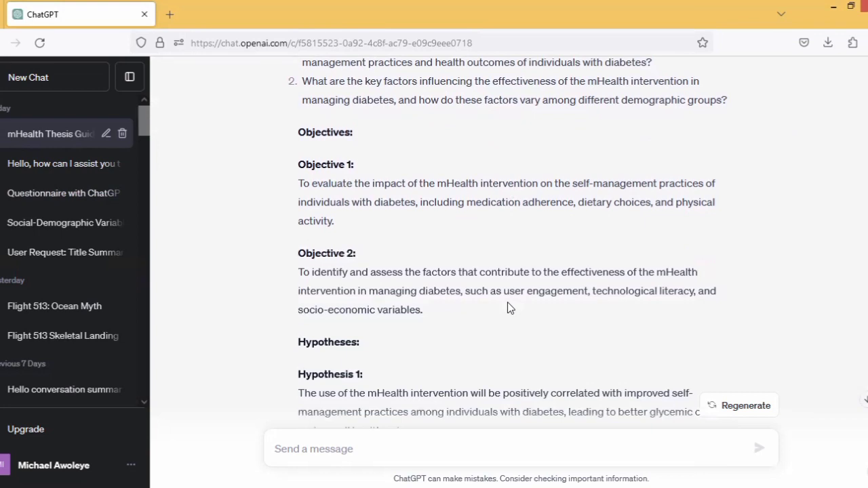
pyautogui.scroll(5, 510, 308)
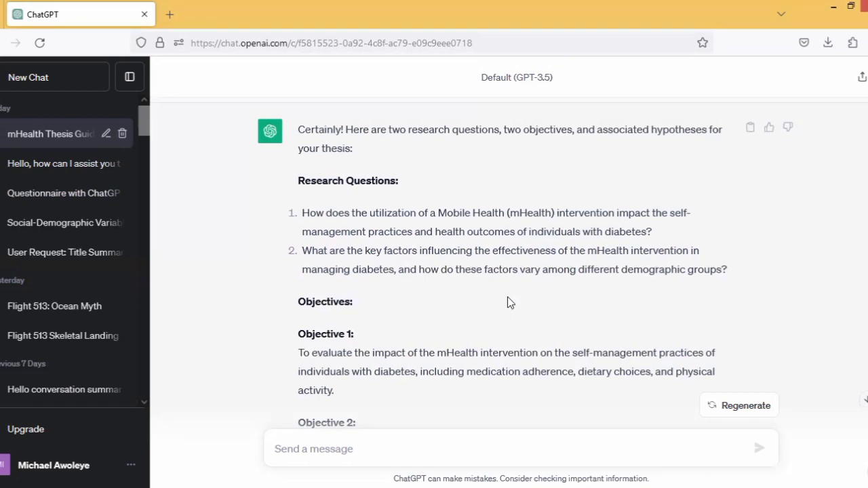
pyautogui.scroll(-2, 510, 303)
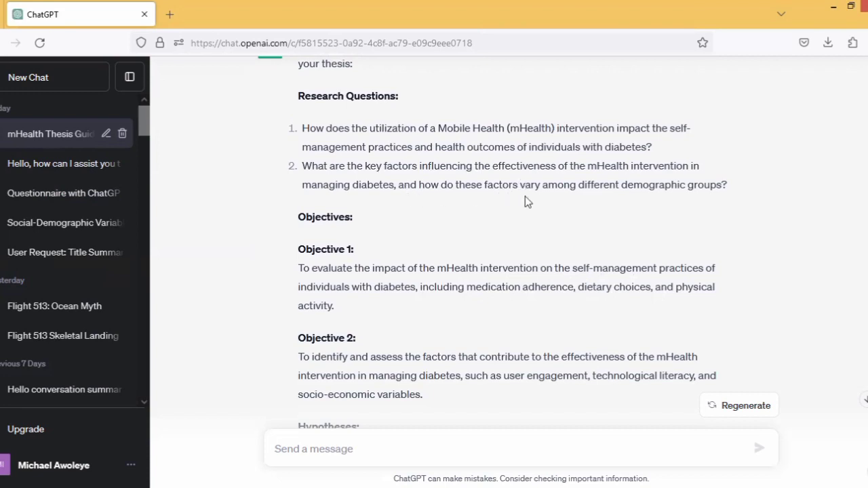
pyautogui.scroll(-2, 475, 271)
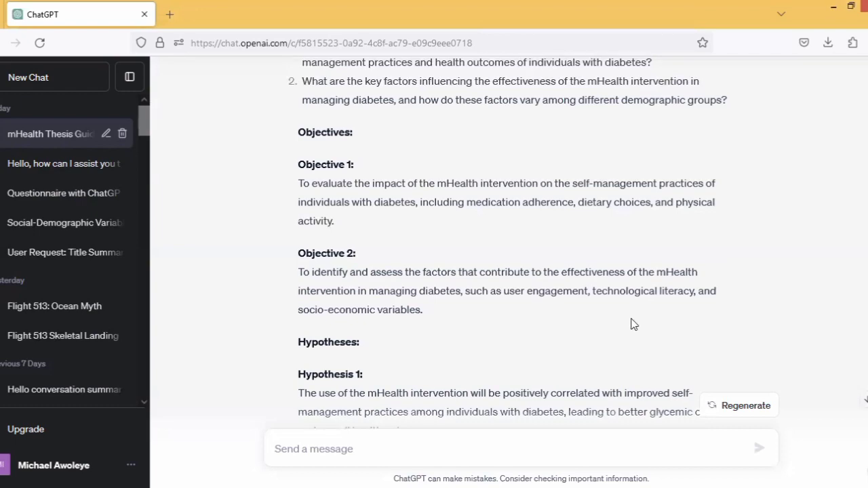
pyautogui.scroll(-3, 600, 323)
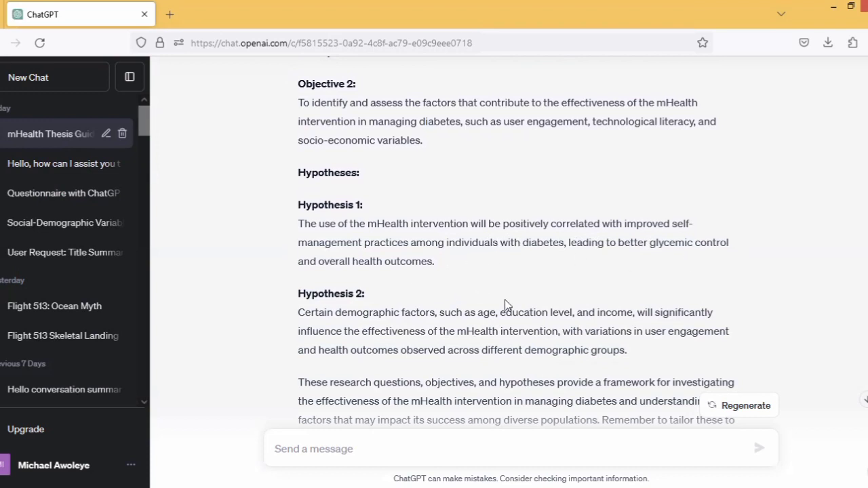
pyautogui.scroll(-2, 504, 305)
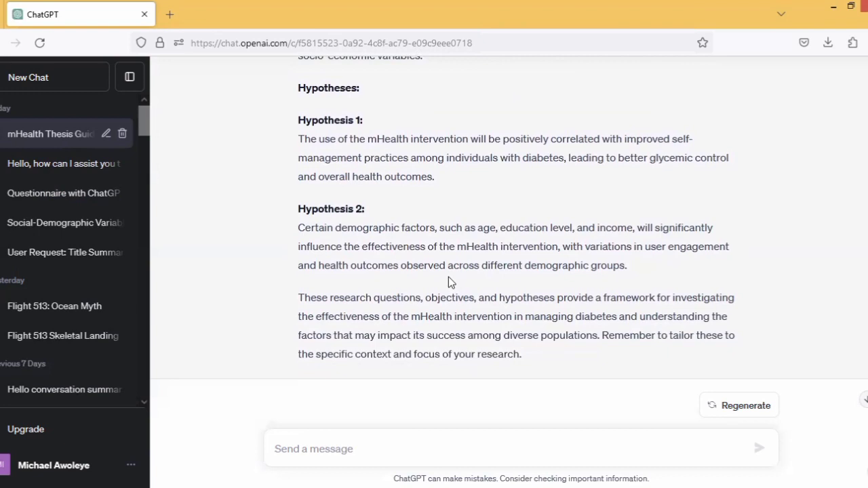
pyautogui.scroll(-1, 448, 277)
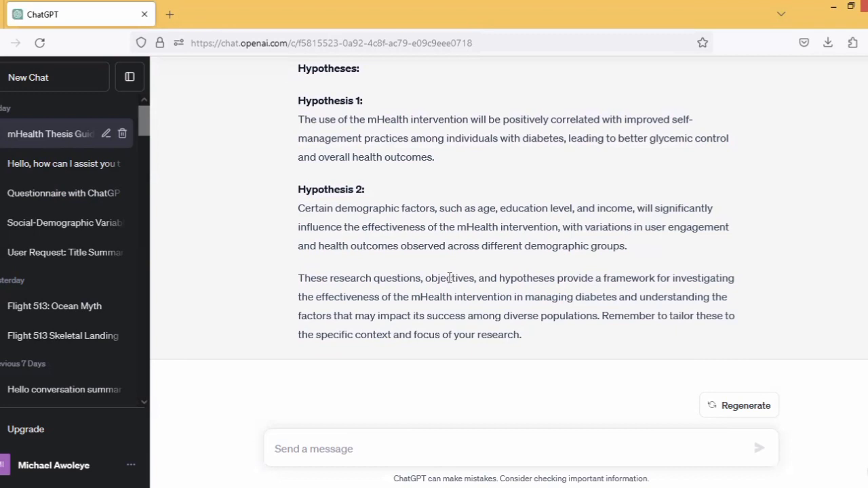
pyautogui.scroll(5, 449, 278)
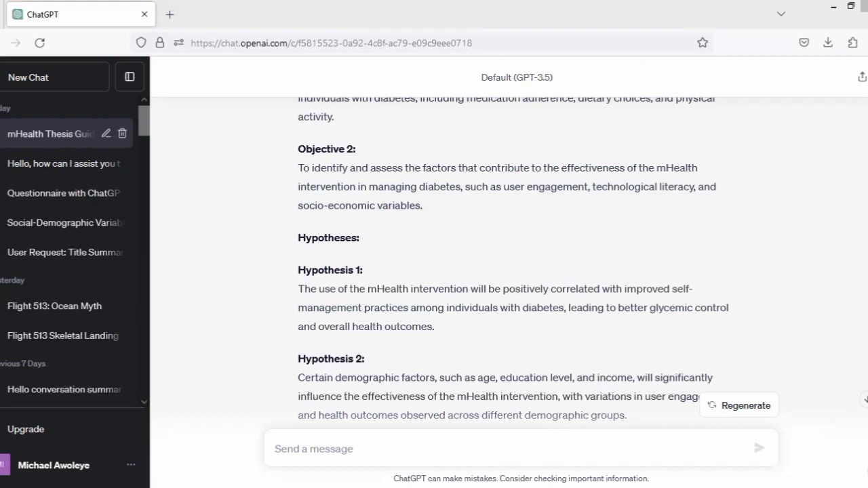
# - Send the prompt "set standard relevant questionnaire to achieve the set objectives under Research Question 1"
pyautogui.click(355, 452)
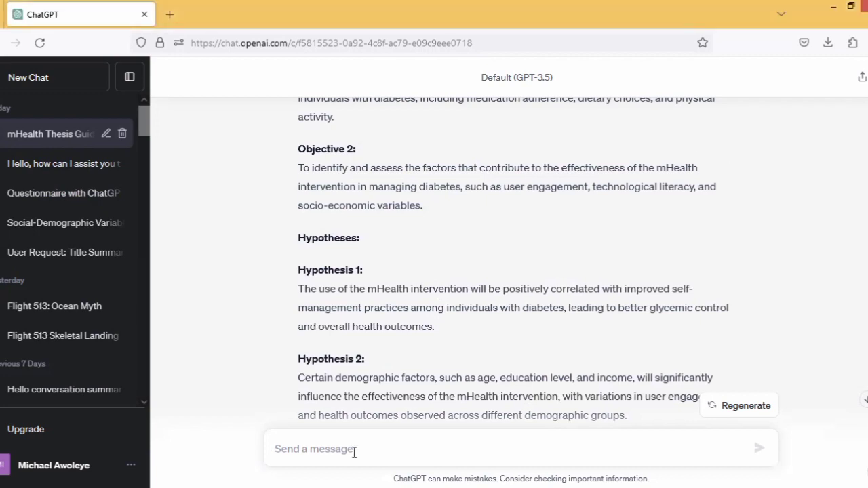
pyautogui.write('set standard relevant questionnaire to achieve the set objectives under Research Question1')
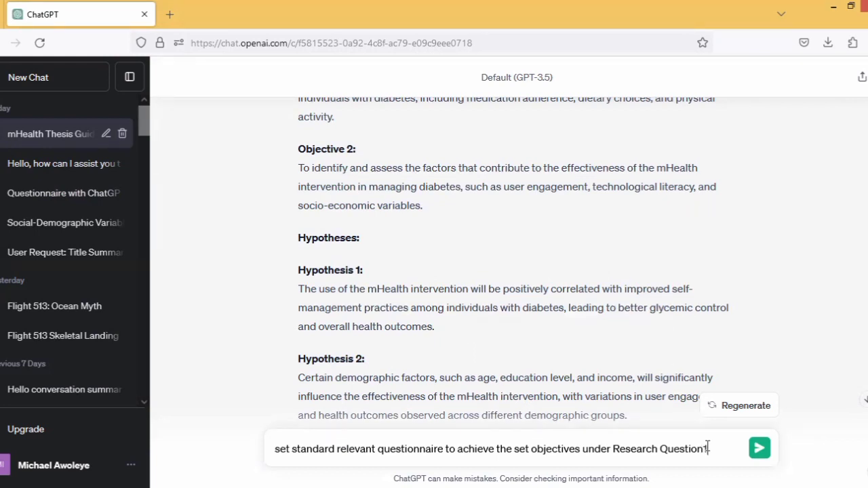
pyautogui.press('Left')
pyautogui.scroll(3, 654, 248)
pyautogui.scroll(3, 651, 255)
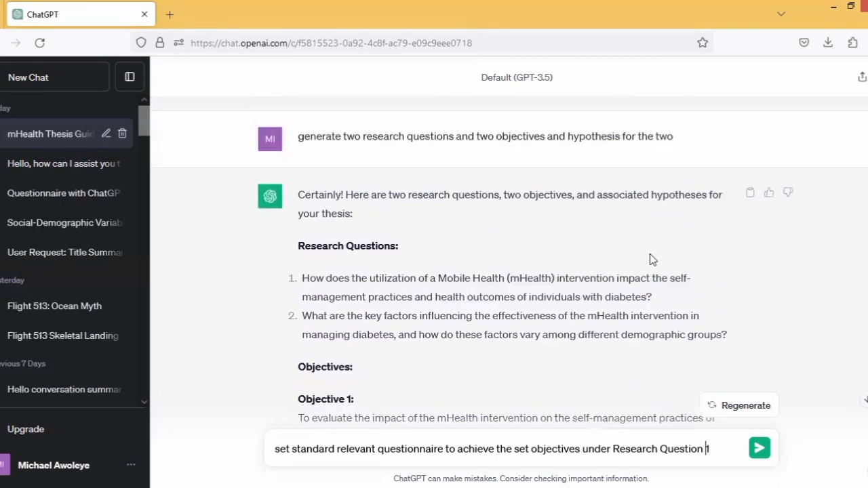
pyautogui.scroll(-8, 650, 255)
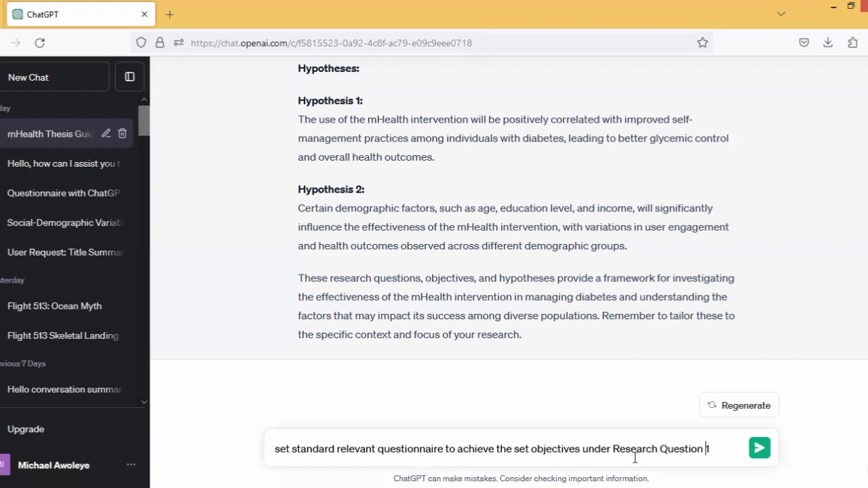
pyautogui.scroll(10, 533, 291)
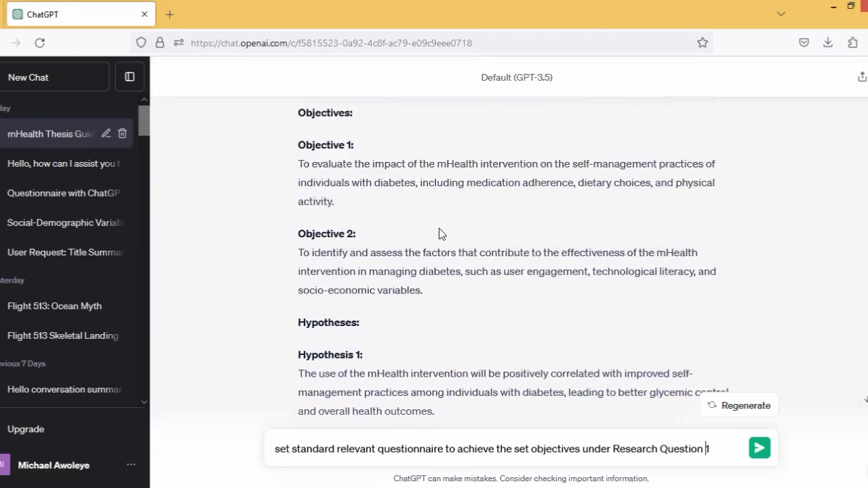
pyautogui.scroll(1, 427, 194)
pyautogui.scroll(-5, 746, 416)
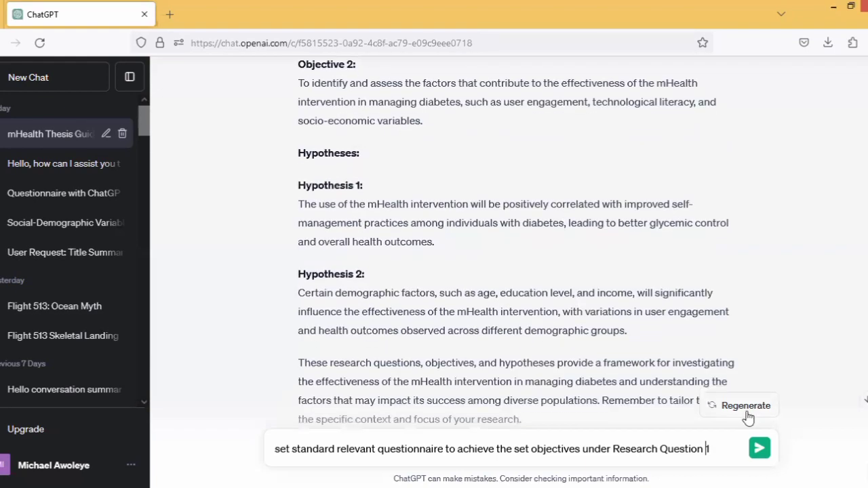
pyautogui.click(759, 450)
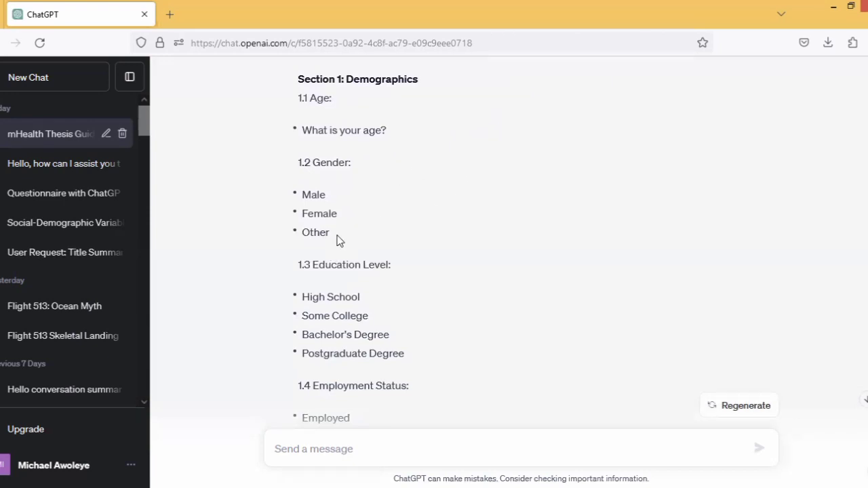
# - Review the sections of the generated questionnaire, from demographics and diabetes profile through to health outcomes
pyautogui.scroll(-2, 424, 272)
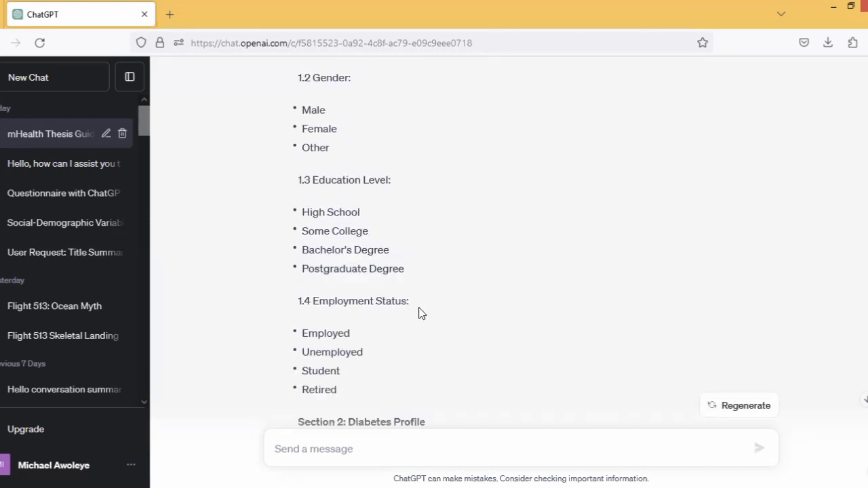
pyautogui.scroll(-3, 441, 297)
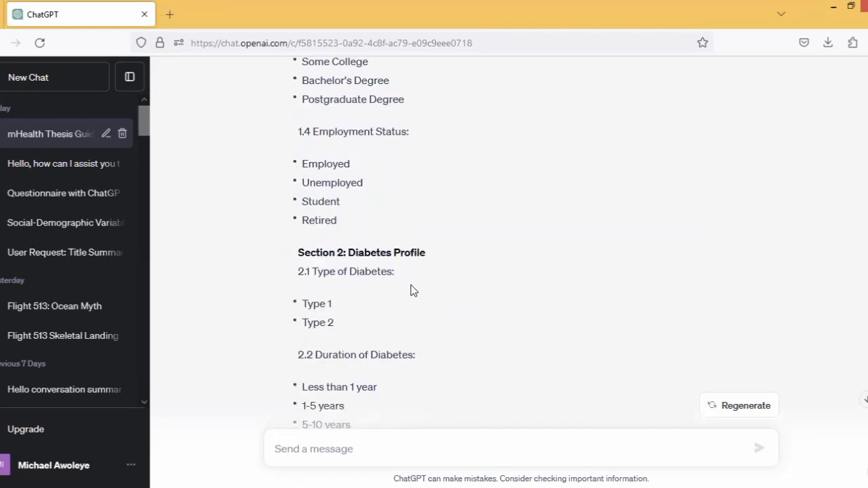
pyautogui.scroll(-3, 441, 305)
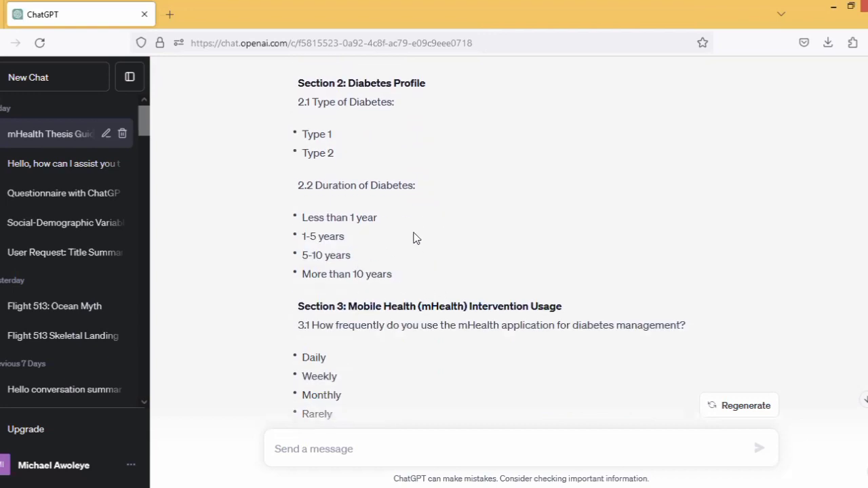
pyautogui.scroll(-2, 466, 292)
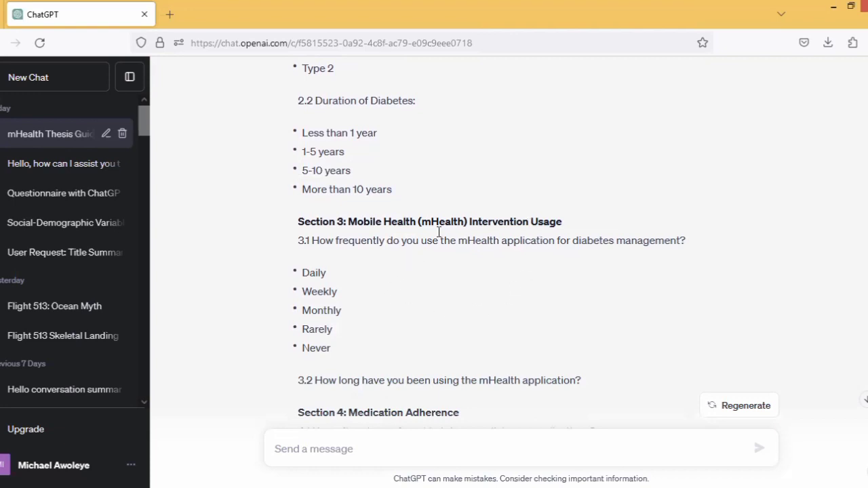
pyautogui.scroll(-4, 451, 276)
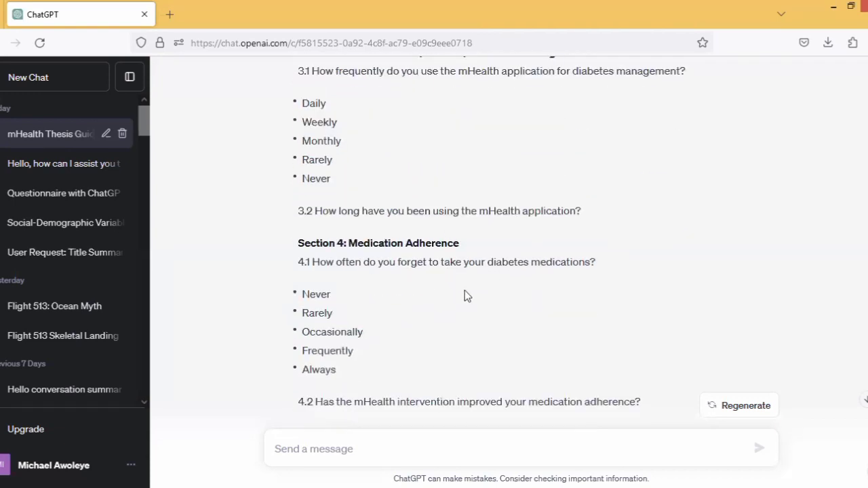
pyautogui.scroll(-2, 466, 294)
pyautogui.scroll(-12, 465, 290)
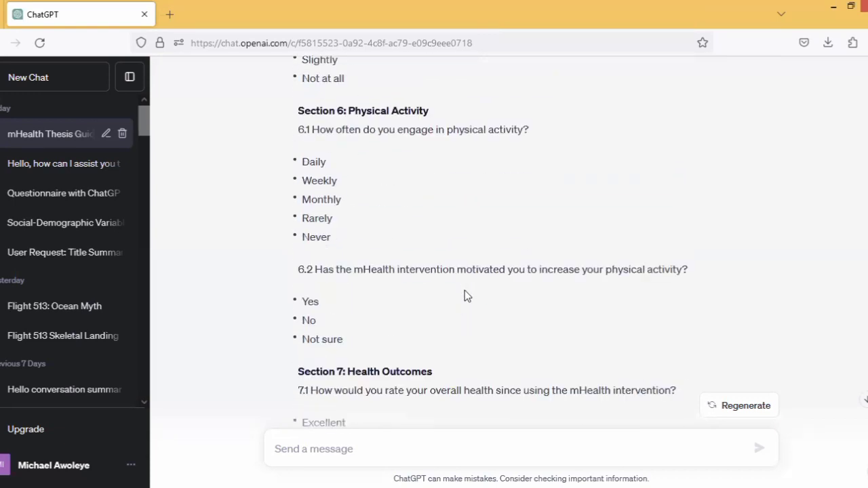
pyautogui.scroll(-6, 465, 290)
pyautogui.scroll(18, 465, 290)
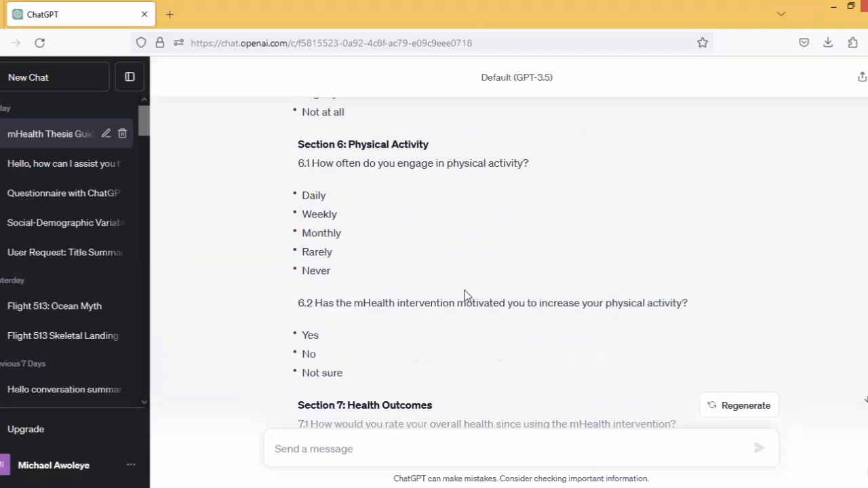
pyautogui.scroll(10, 465, 296)
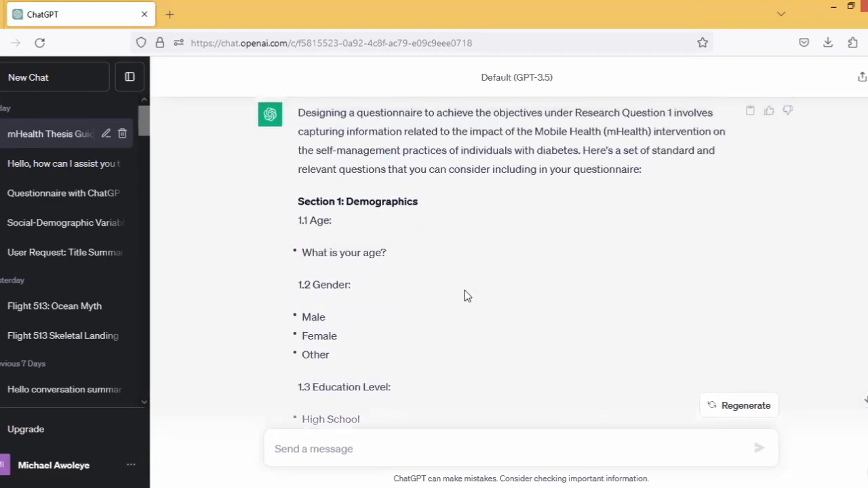
pyautogui.scroll(-3, 465, 296)
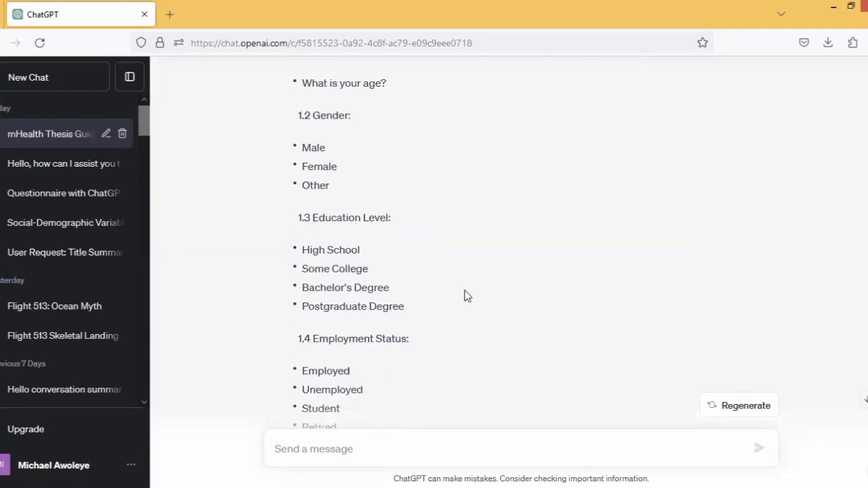
# - Ask for the questionnaire's answer options to be reformatted with the prompt "replace the bullets with [ ]"
pyautogui.click(346, 448)
pyautogui.write('replace the')
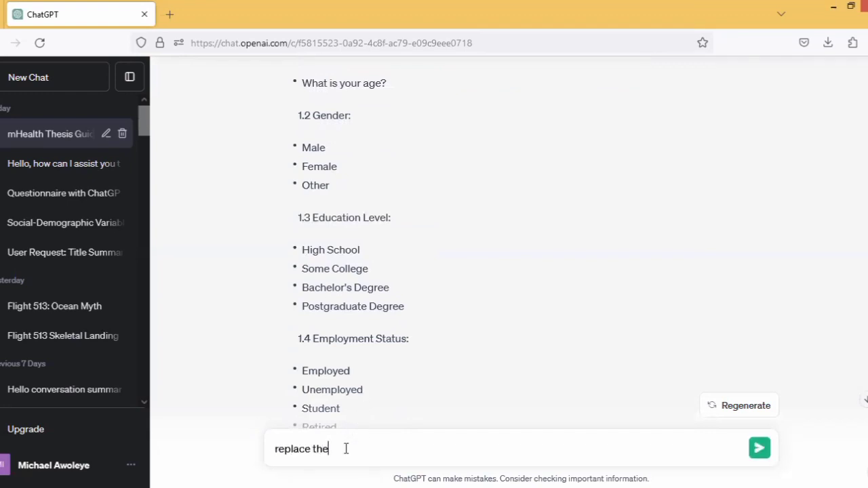
pyautogui.write(' bullets with [')
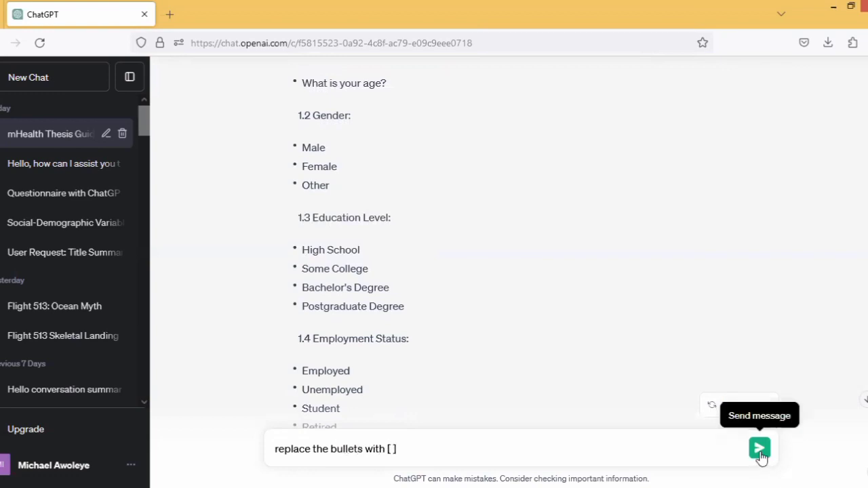
pyautogui.press('Return')
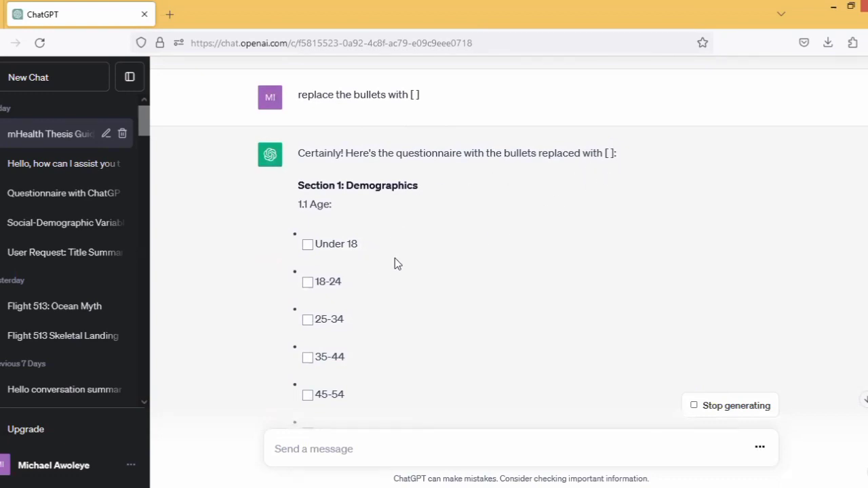
pyautogui.scroll(-10, 395, 258)
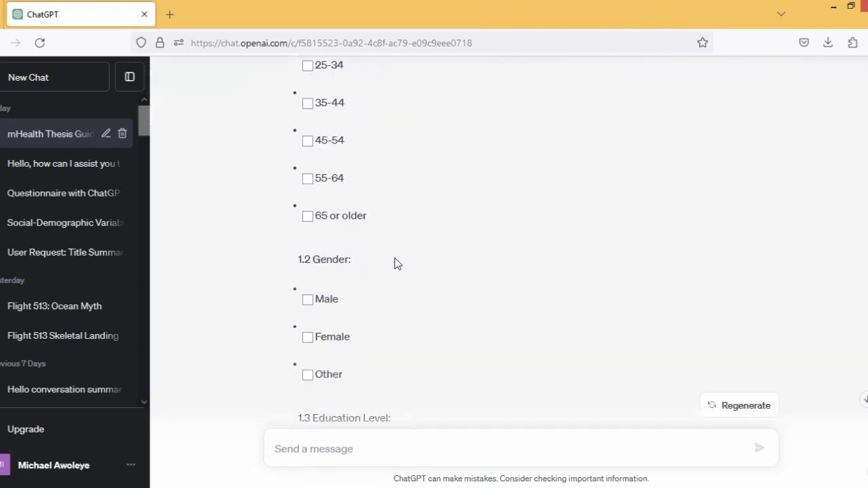
# - Review the checkbox version of the questionnaire, from the demographics section through to the blood glucose questions, and recheck its opening sections
pyautogui.scroll(10, 394, 239)
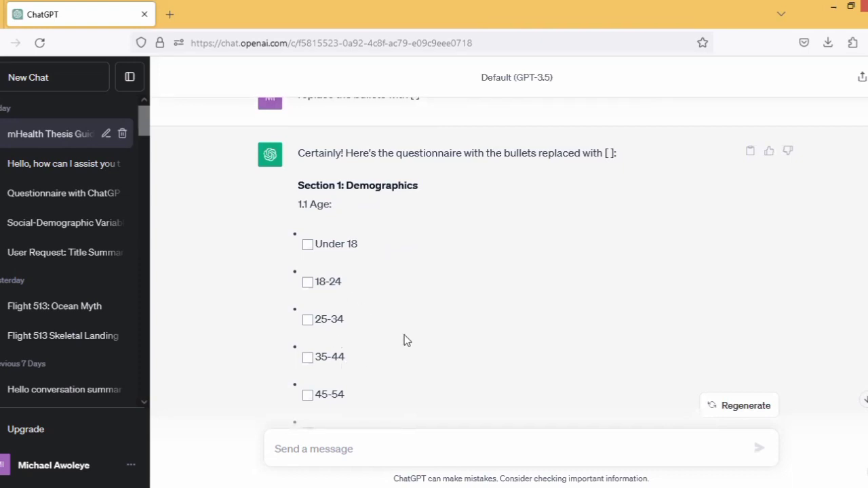
pyautogui.scroll(-9, 416, 333)
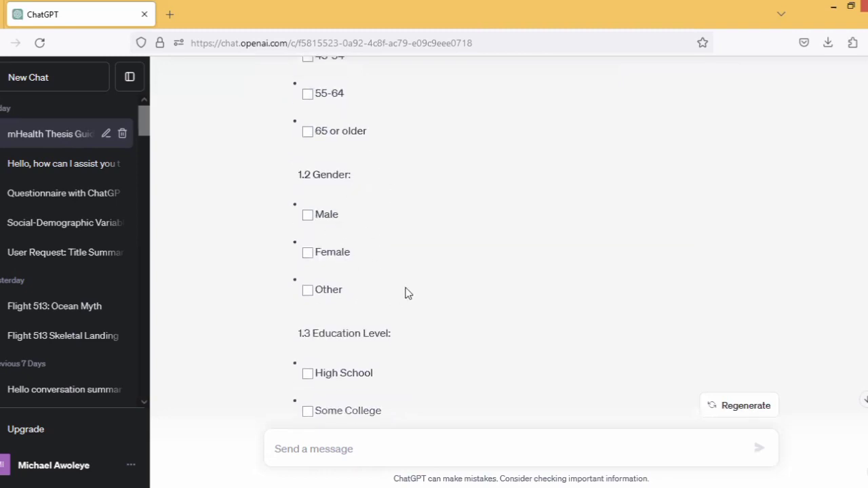
pyautogui.scroll(-5, 405, 293)
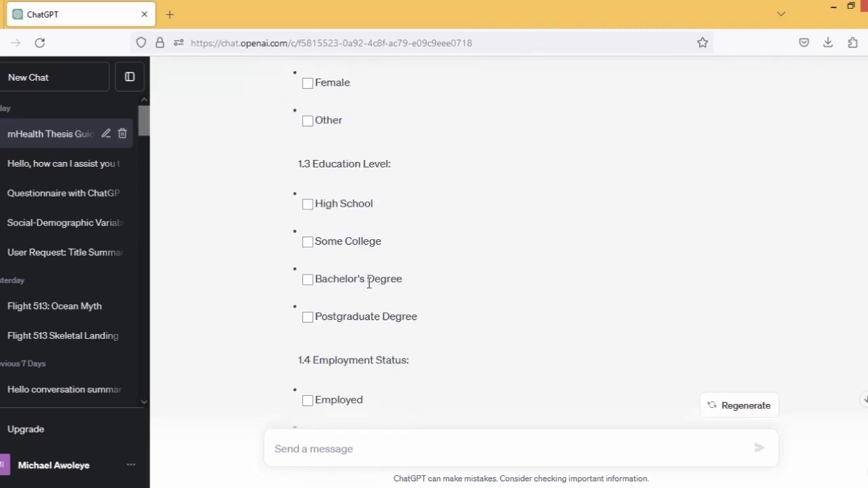
pyautogui.scroll(-5, 455, 285)
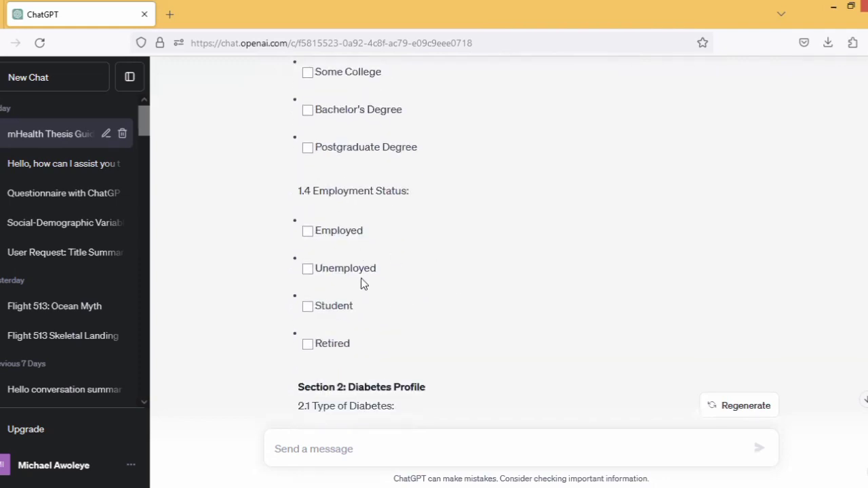
pyautogui.scroll(-7, 461, 297)
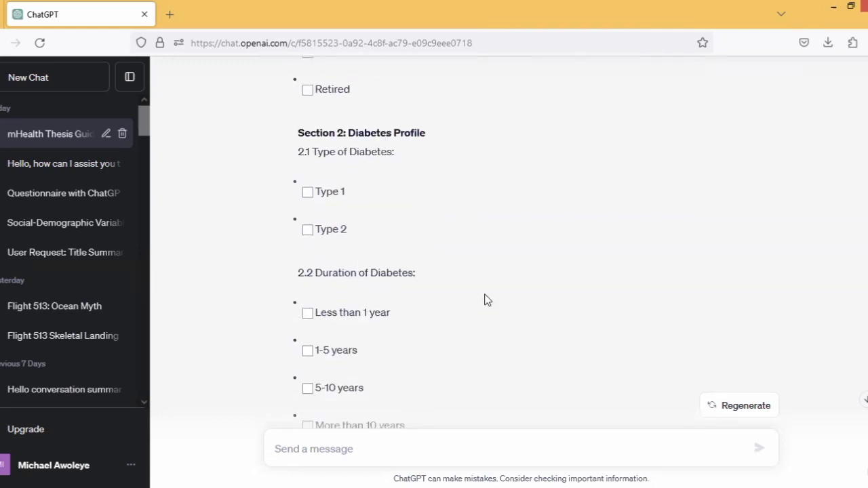
pyautogui.scroll(-7, 485, 299)
pyautogui.scroll(-14, 474, 285)
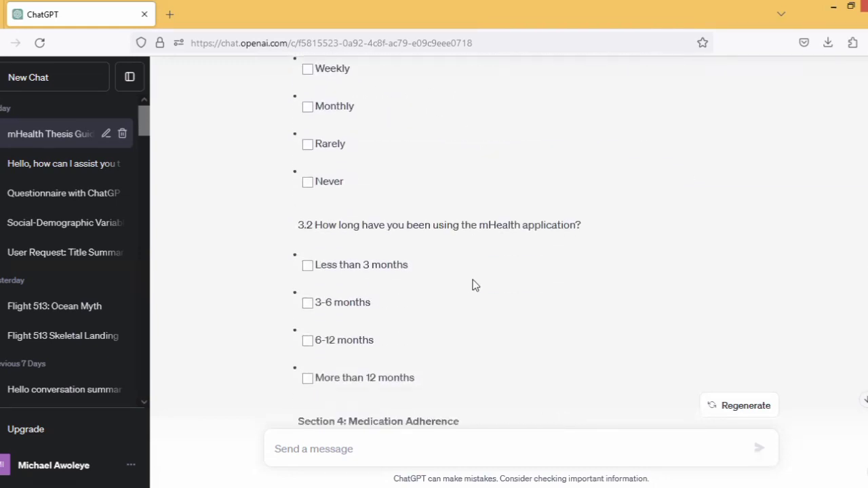
pyautogui.scroll(-9, 475, 285)
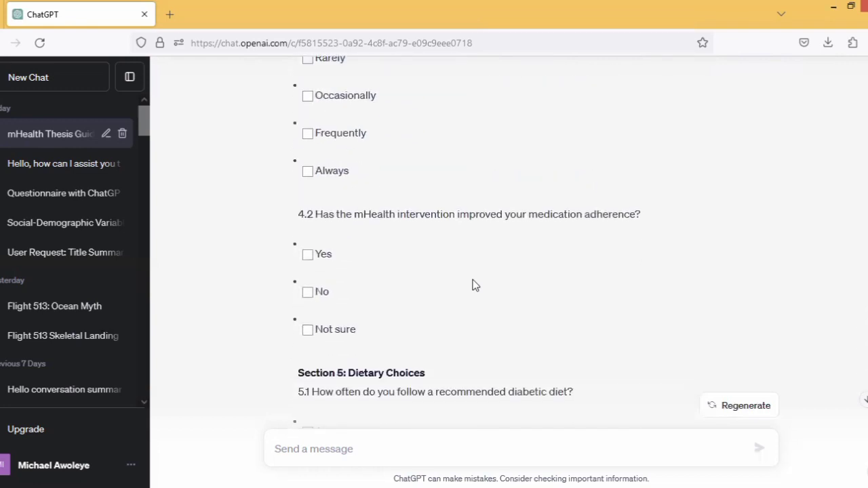
pyautogui.scroll(-2, 475, 285)
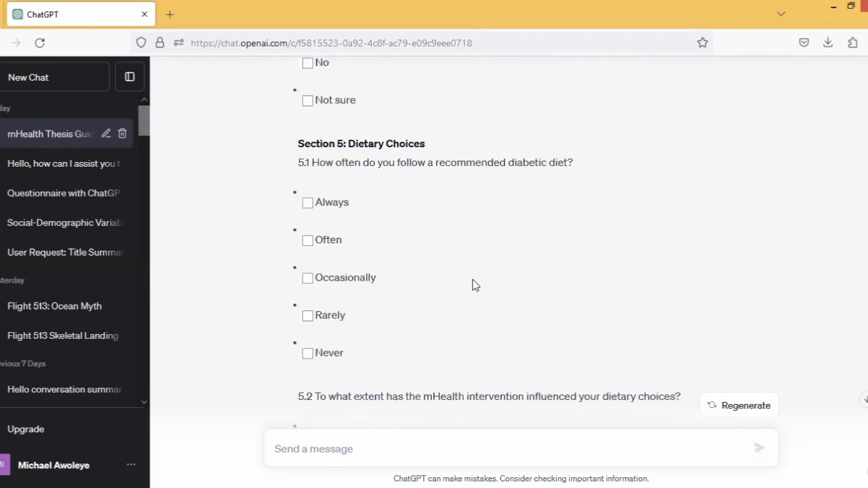
pyautogui.scroll(-11, 475, 285)
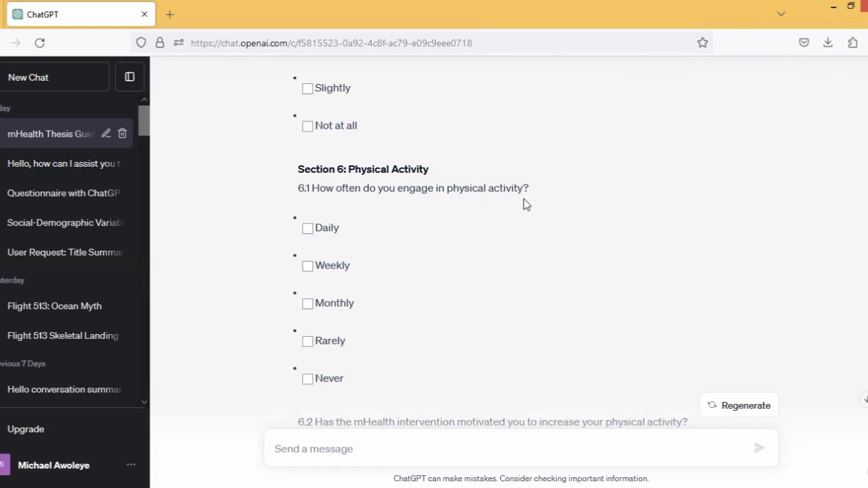
pyautogui.scroll(-8, 407, 254)
pyautogui.scroll(-7, 399, 258)
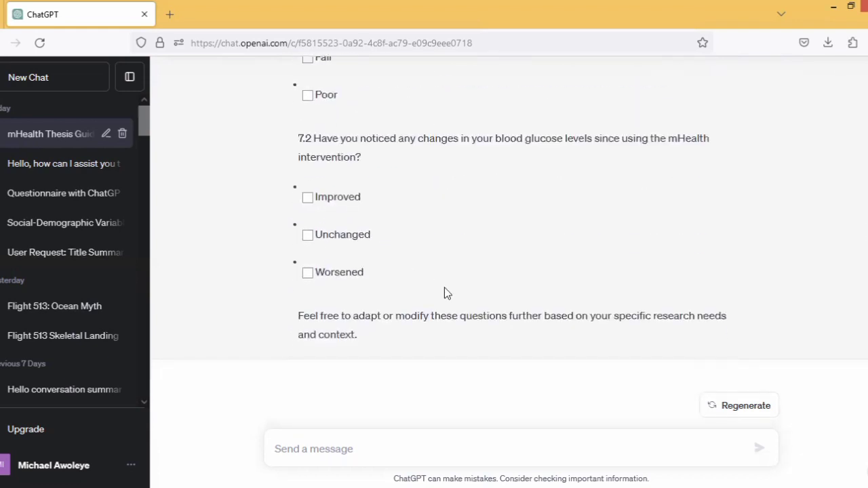
pyautogui.scroll(15, 445, 288)
pyautogui.scroll(15, 444, 294)
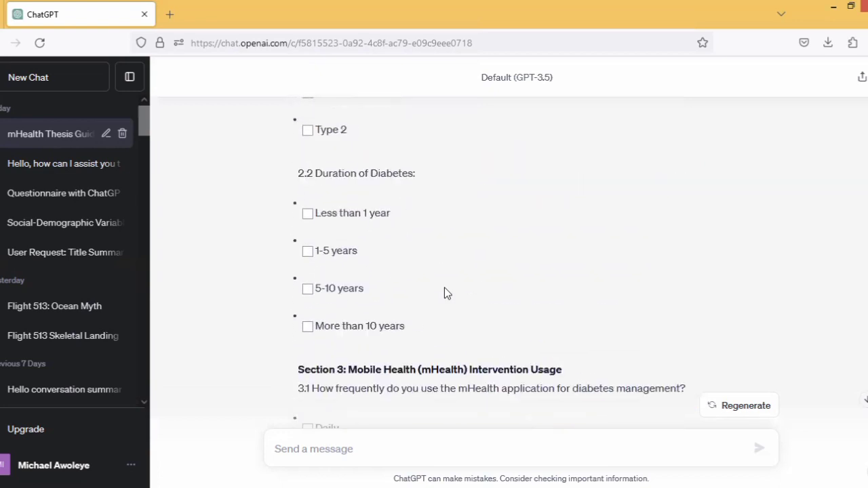
pyautogui.scroll(2, 444, 288)
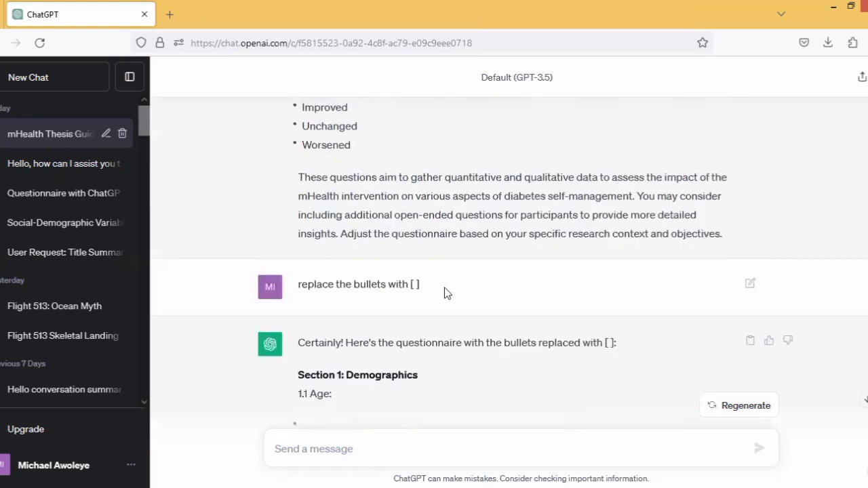
pyautogui.scroll(-4, 444, 289)
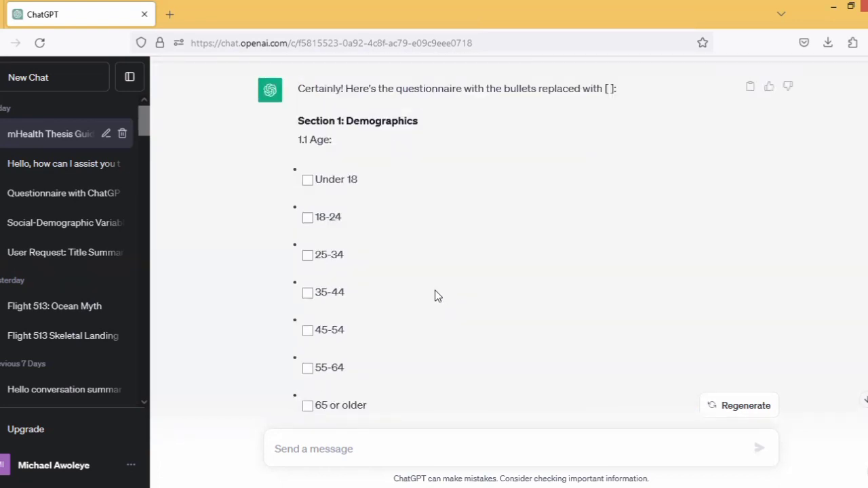
pyautogui.scroll(-13, 543, 244)
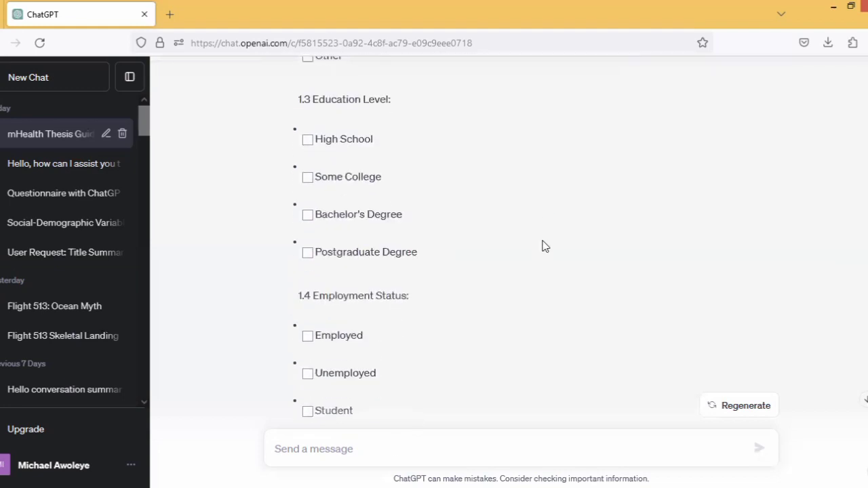
pyautogui.scroll(-15, 543, 244)
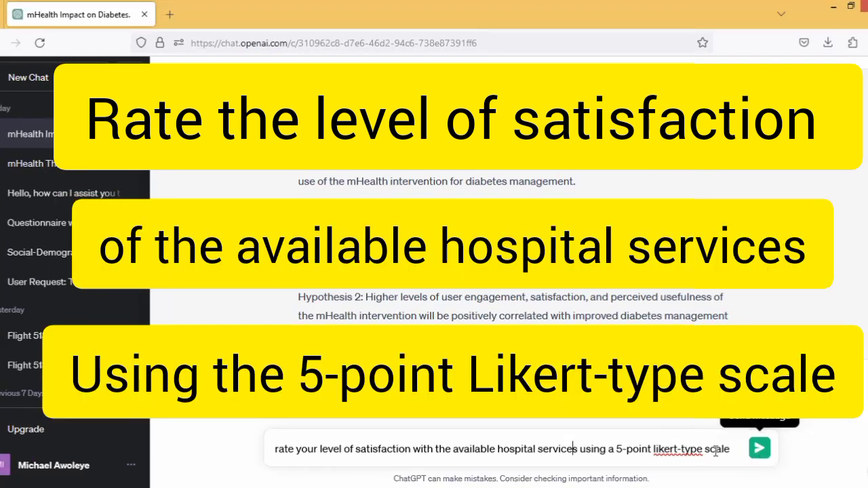
# - Insert "generate a set of questionnaire to" at the start of the drafted prompt about rating satisfaction with the available hospital services
pyautogui.press('Left')
pyautogui.press('Left')
pyautogui.press('Left')
pyautogui.press('Left')
pyautogui.press('Left')
pyautogui.press('Left')
pyautogui.press('Left')
pyautogui.press('Left')
pyautogui.press('Left')
pyautogui.press('Left')
pyautogui.press('Left')
pyautogui.press('Left')
pyautogui.press('Left')
pyautogui.press('Left')
pyautogui.press('Left')
pyautogui.press('Left')
pyautogui.press('Left')
pyautogui.press('Left')
pyautogui.press('Left')
pyautogui.press('Left')
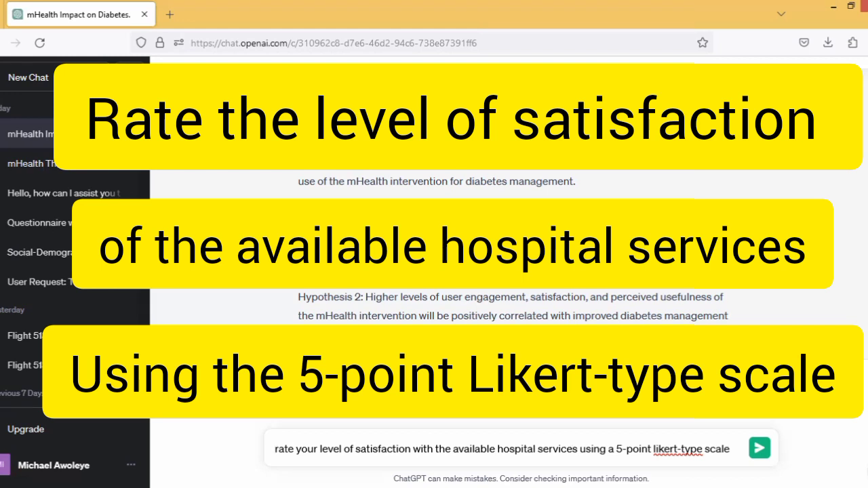
pyautogui.write('gene')
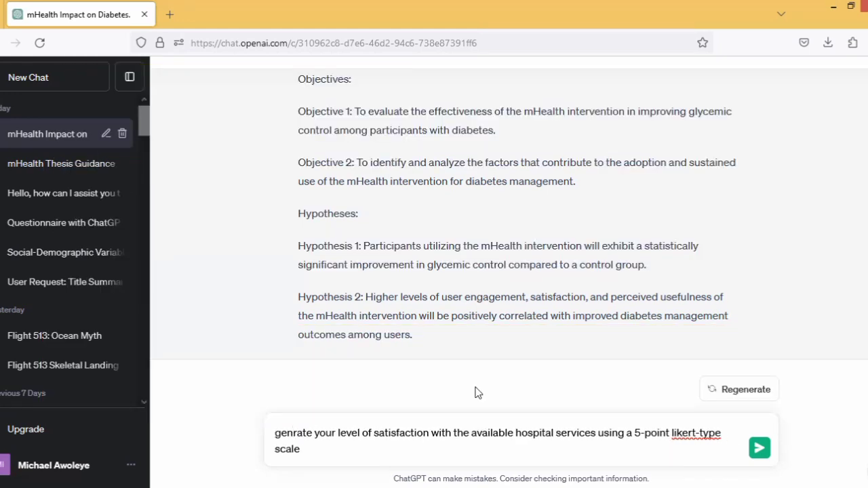
pyautogui.write('rate a q')
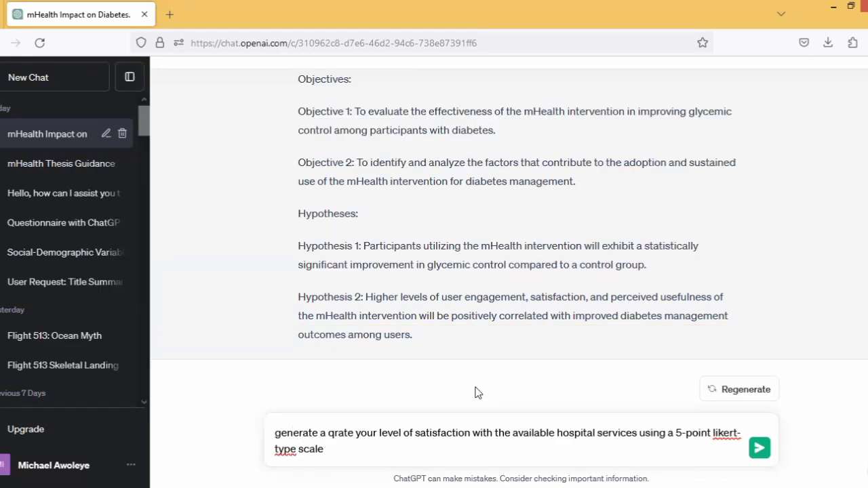
pyautogui.write('uestionnai')
pyautogui.press('BackSpace')
pyautogui.press('BackSpace')
pyautogui.press('BackSpace')
pyautogui.press('BackSpace')
pyautogui.press('BackSpace')
pyautogui.press('BackSpace')
pyautogui.press('BackSpace')
pyautogui.press('BackSpace')
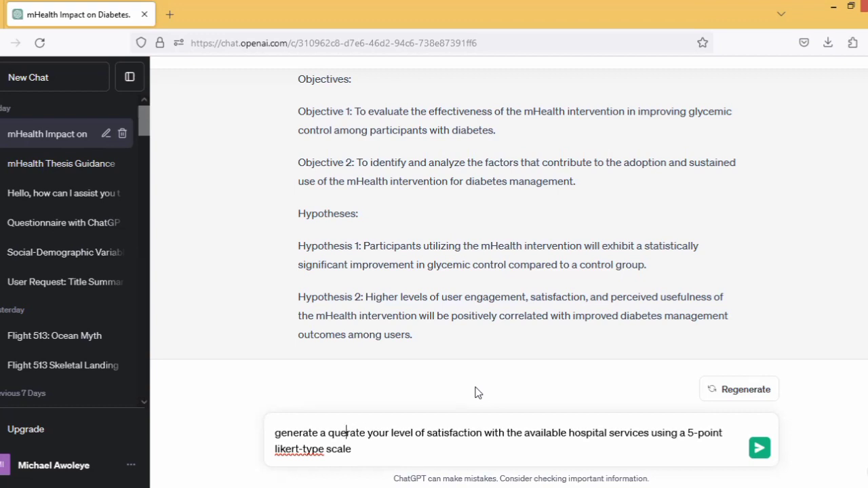
pyautogui.press('BackSpace')
pyautogui.press('BackSpace')
pyautogui.press('BackSpace')
pyautogui.write('set of ')
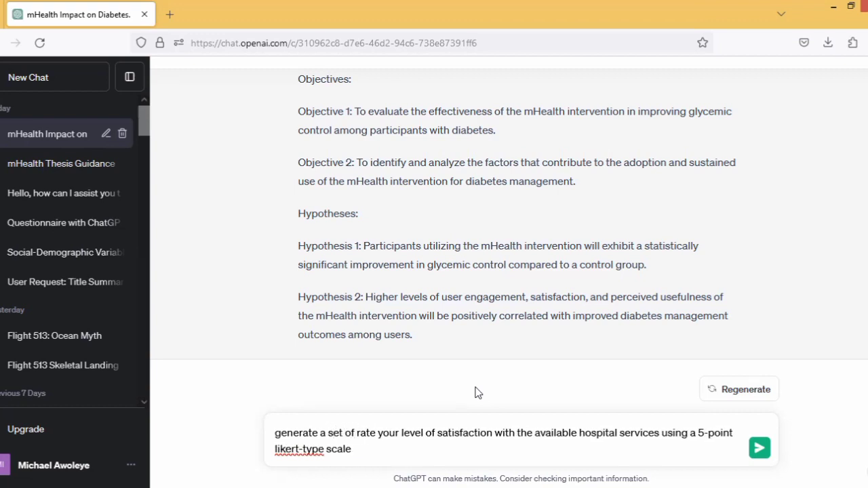
pyautogui.write('questin')
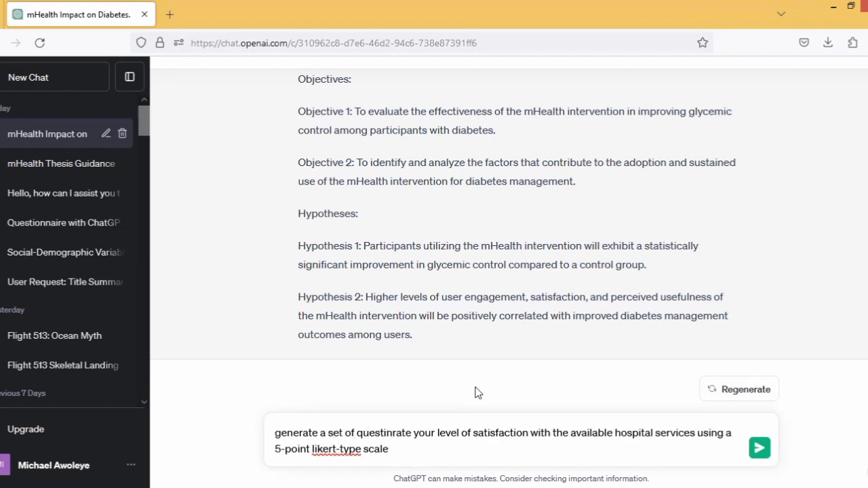
pyautogui.press('BackSpace')
pyautogui.write('onnaire to')
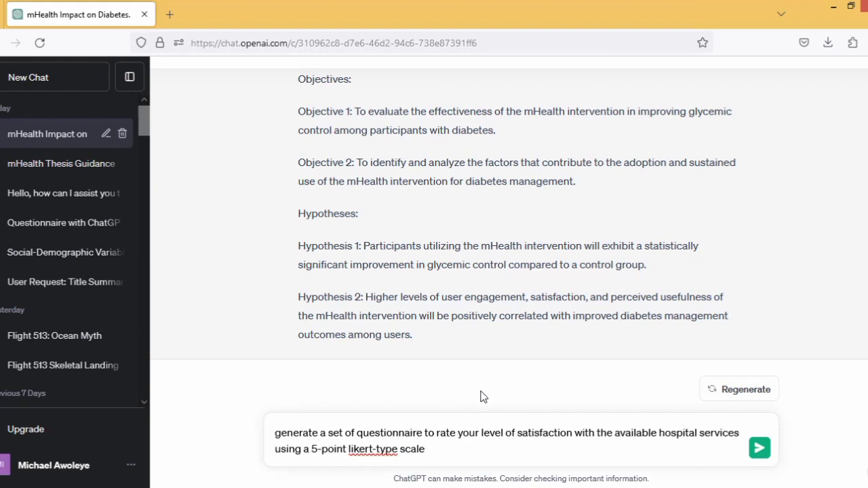
pyautogui.doubleClick(466, 434)
pyautogui.write('te')
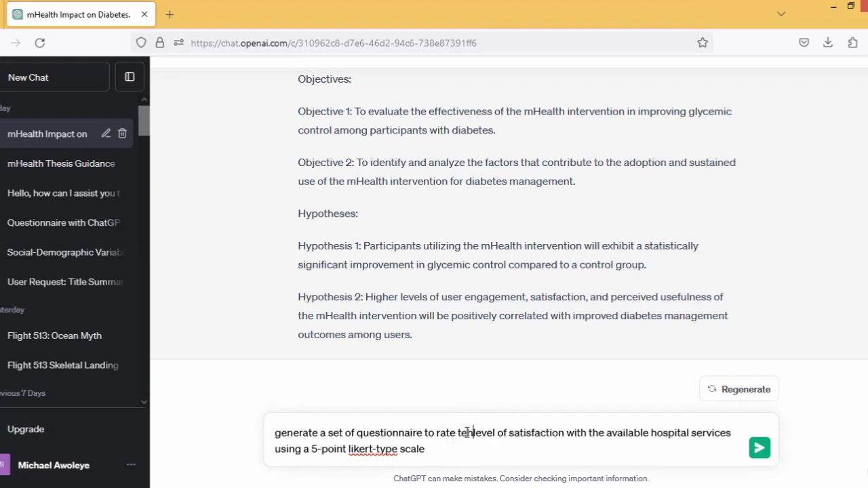
pyautogui.press('BackSpace')
pyautogui.press('BackSpace')
pyautogui.write('the')
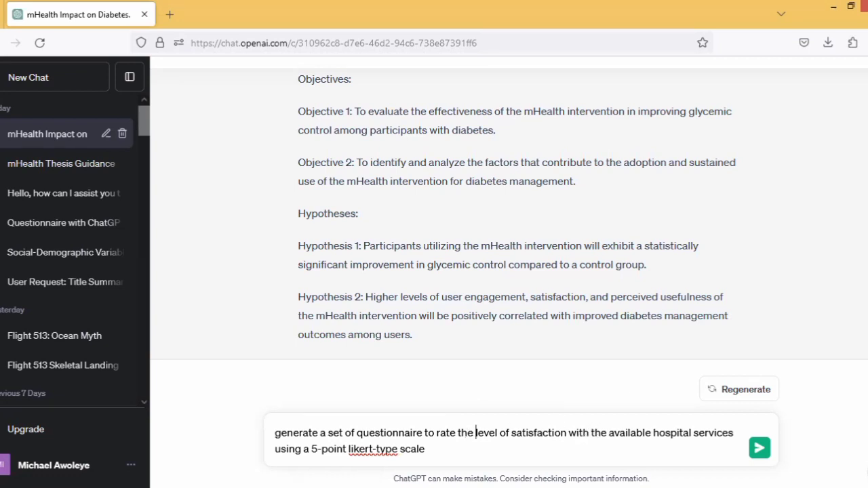
pyautogui.hotkey('ctrl', 'shift', 'Left')
pyautogui.press('BackSpace')
pyautogui.write('your')
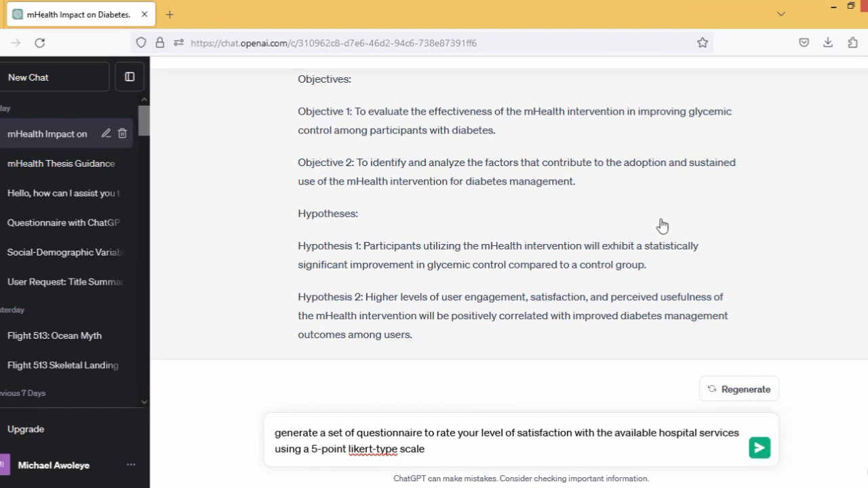
# - Send the prompt for a questionnaire rating satisfaction with the available hospital services using a 5-point likert-type scale
pyautogui.press('Return')
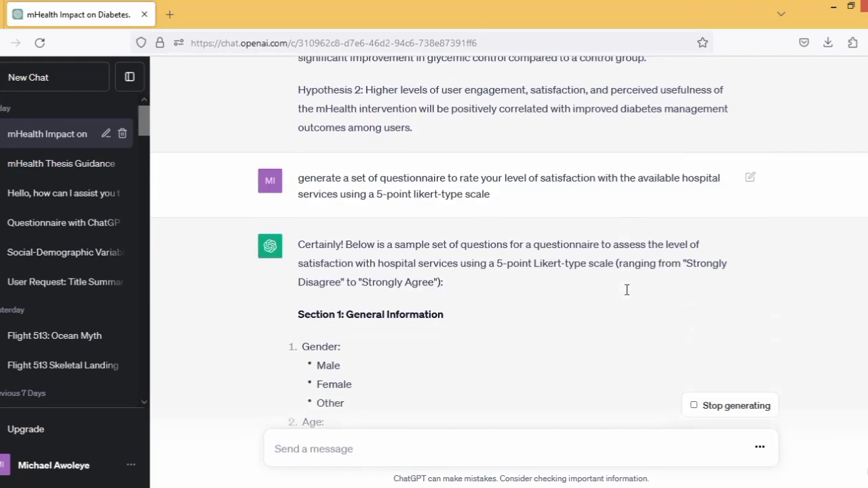
# - Review the sections and answer scales of the generated hospital satisfaction questionnaire, from general information through to additional comments
pyautogui.scroll(-10, 624, 290)
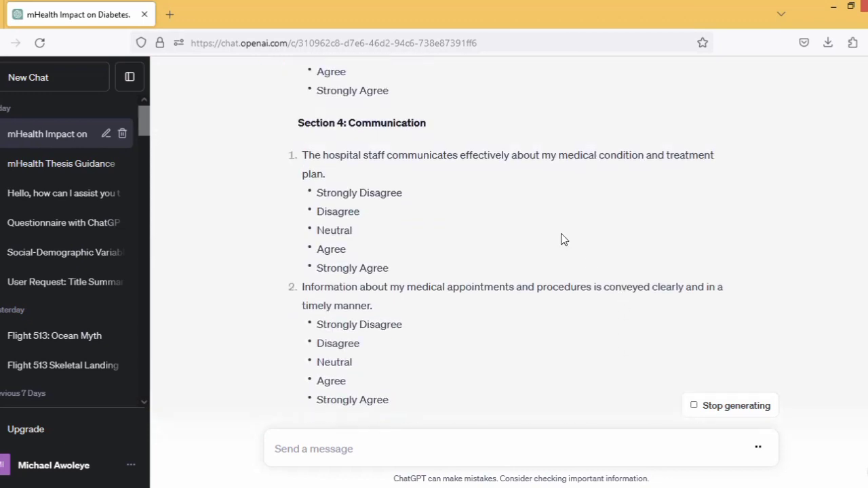
pyautogui.scroll(4, 440, 207)
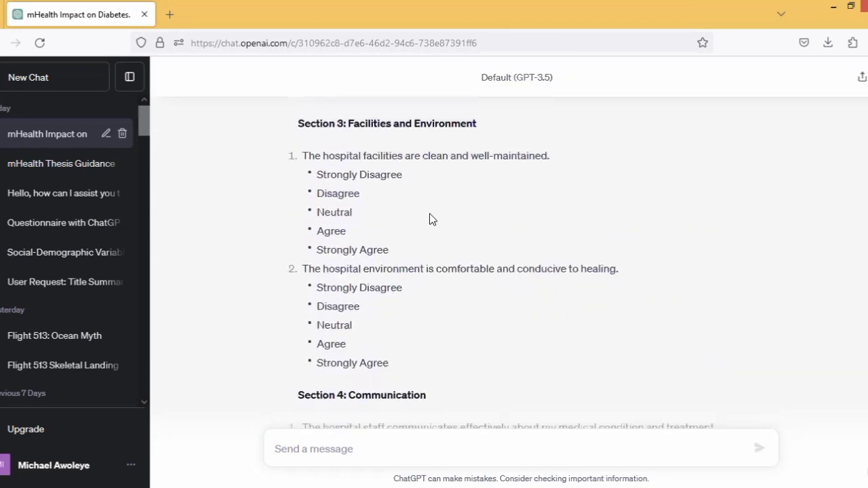
pyautogui.scroll(-10, 431, 213)
pyautogui.scroll(2, 510, 215)
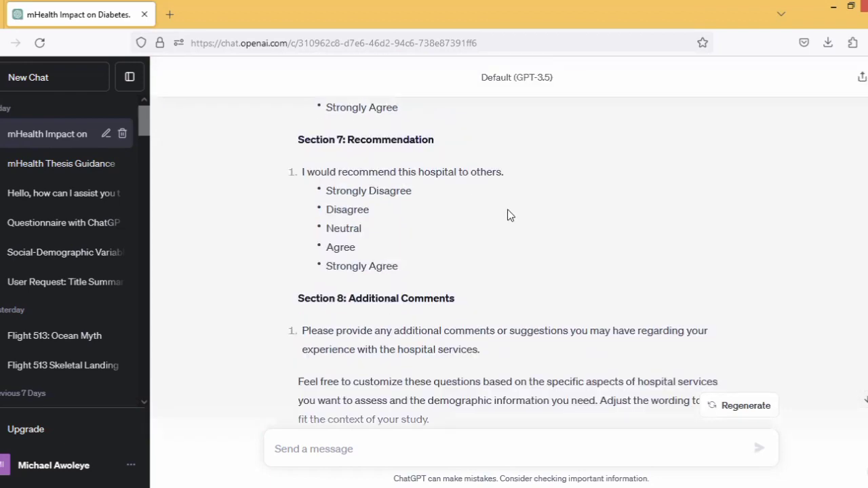
pyautogui.scroll(12, 510, 215)
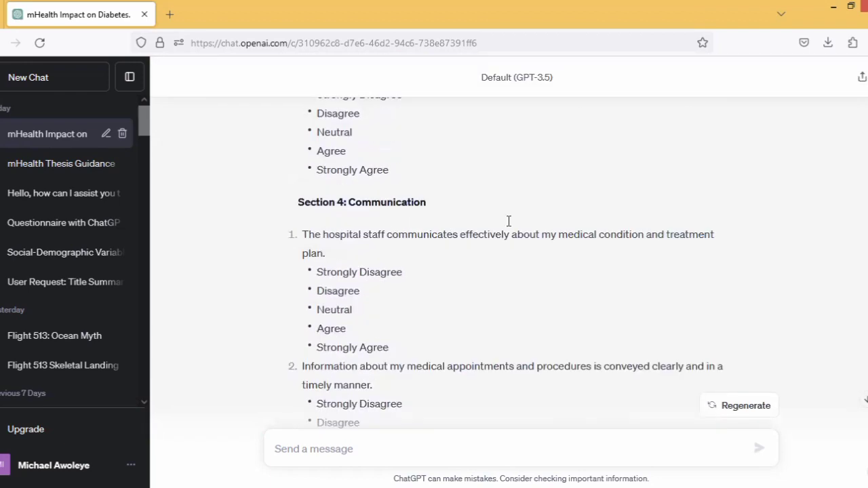
pyautogui.scroll(9, 509, 220)
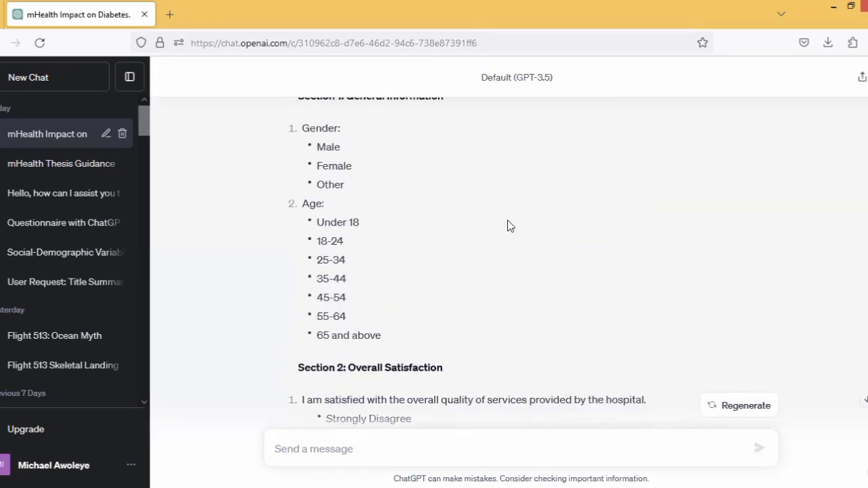
pyautogui.scroll(3, 510, 226)
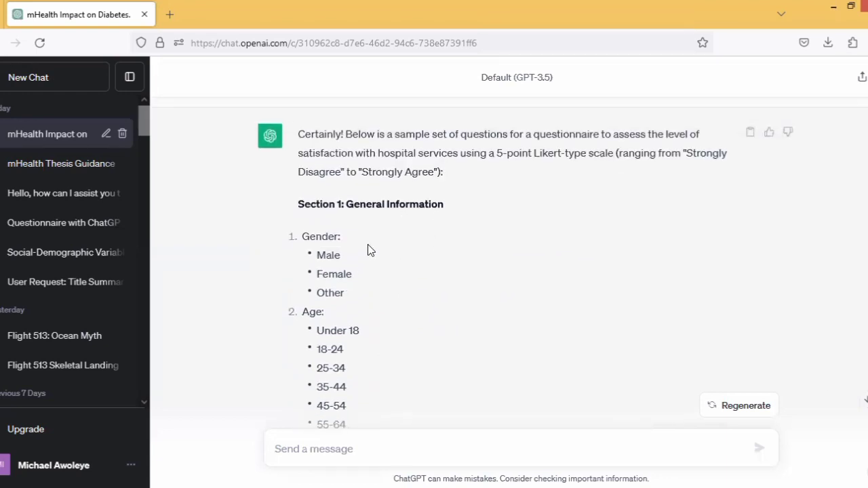
pyautogui.scroll(-2, 442, 279)
pyautogui.scroll(1, 430, 262)
pyautogui.scroll(-4, 432, 257)
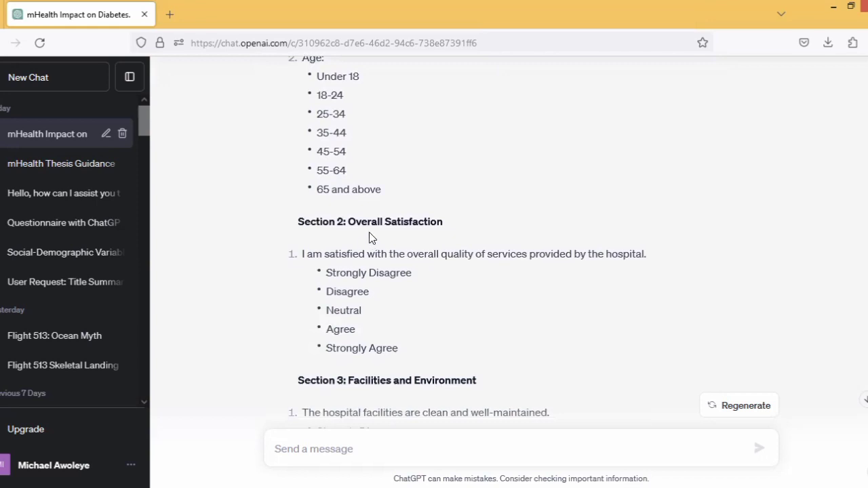
# - Draft a follow-up prompt reading "put this in a tabular form from section 2 to 7" for the hospital satisfaction questionnaire
pyautogui.click(345, 448)
pyautogui.scroll(-5, 424, 420)
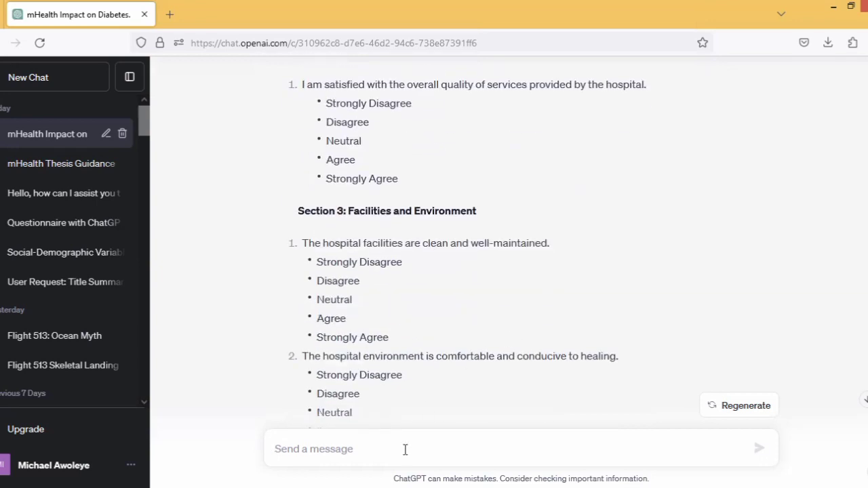
pyautogui.write('put this in a')
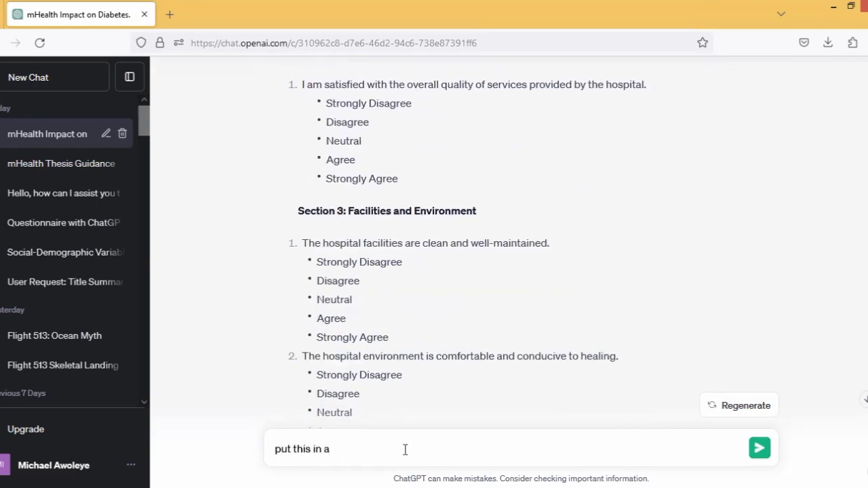
pyautogui.write(' tabular form from section')
pyautogui.scroll(3, 527, 230)
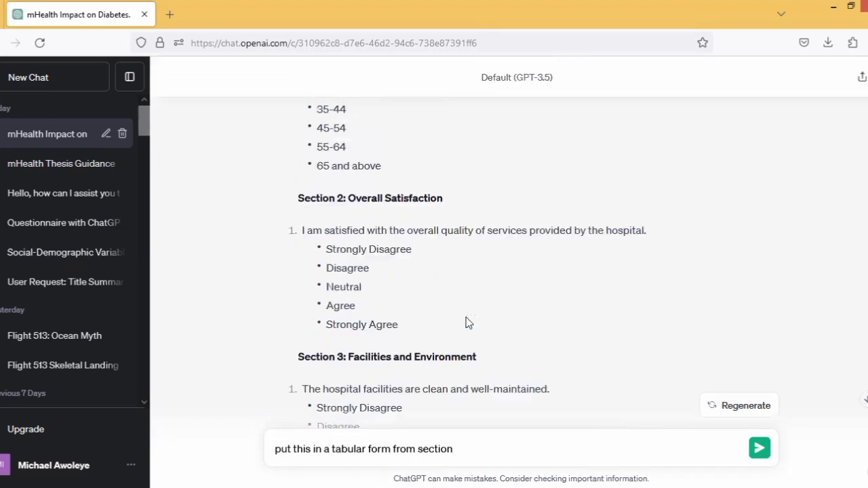
pyautogui.scroll(2, 407, 321)
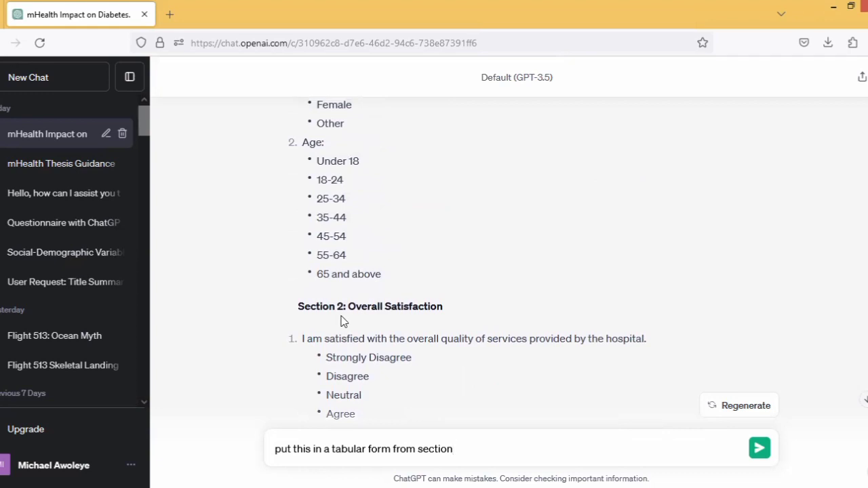
pyautogui.scroll(-4, 444, 319)
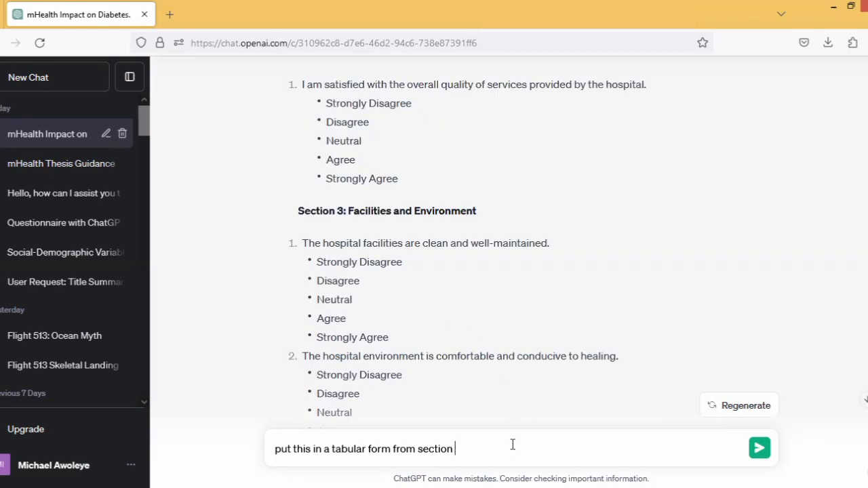
pyautogui.write('to')
pyautogui.scroll(-10, 475, 337)
pyautogui.scroll(-10, 481, 336)
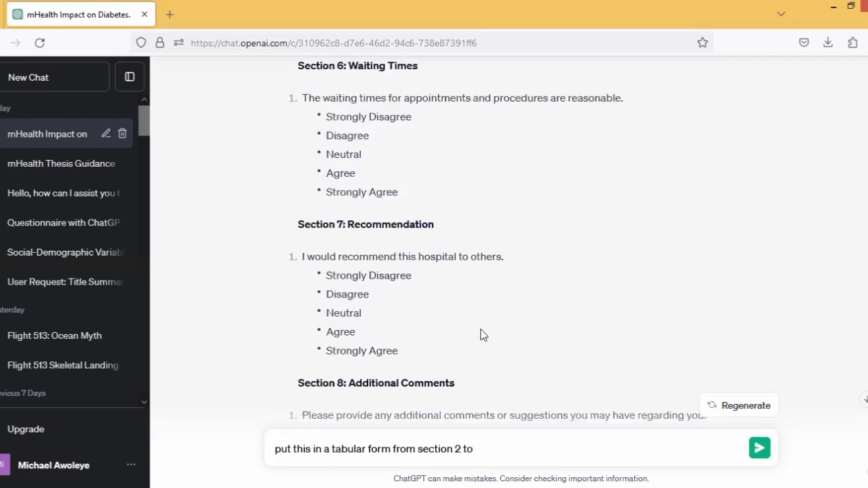
pyautogui.scroll(2, 481, 331)
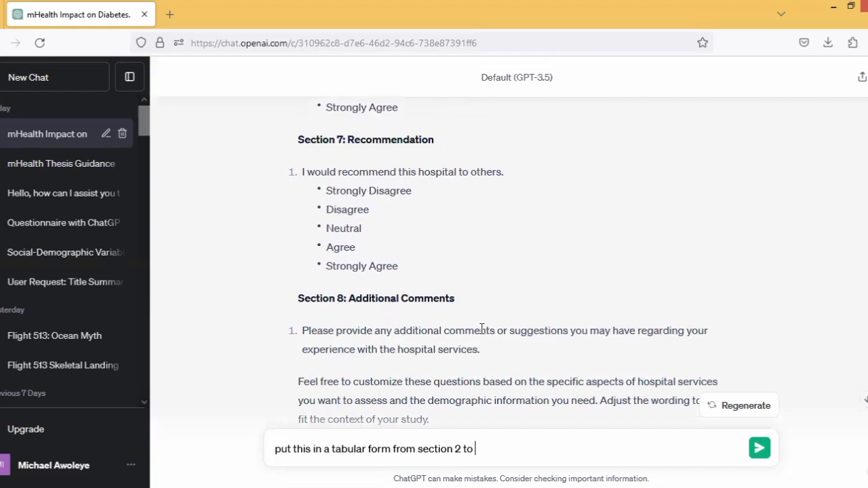
pyautogui.write('7')
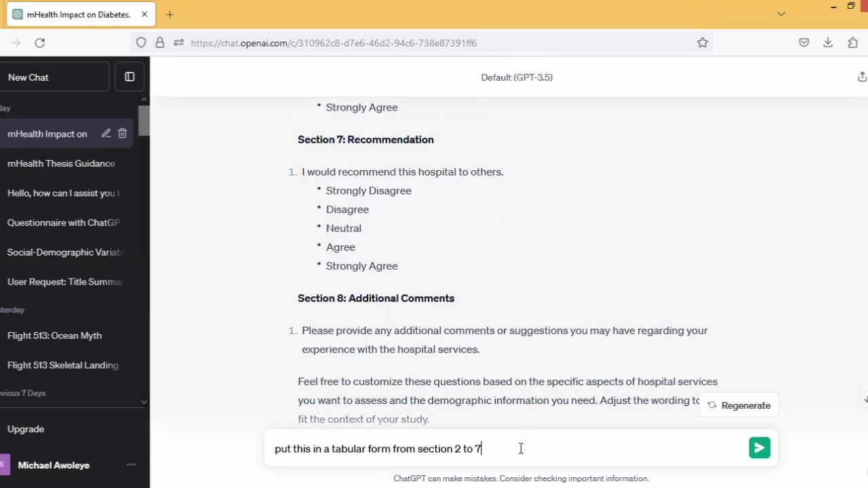
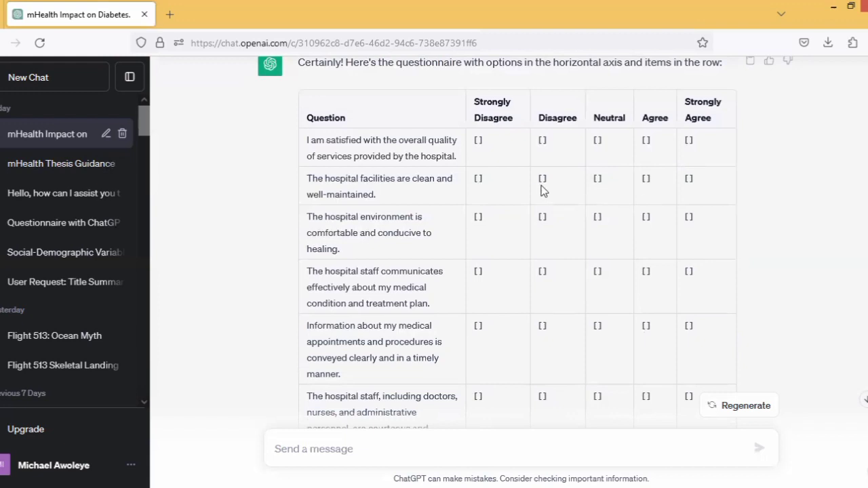
pyautogui.click(393, 454)
pyautogui.write('reaplce')
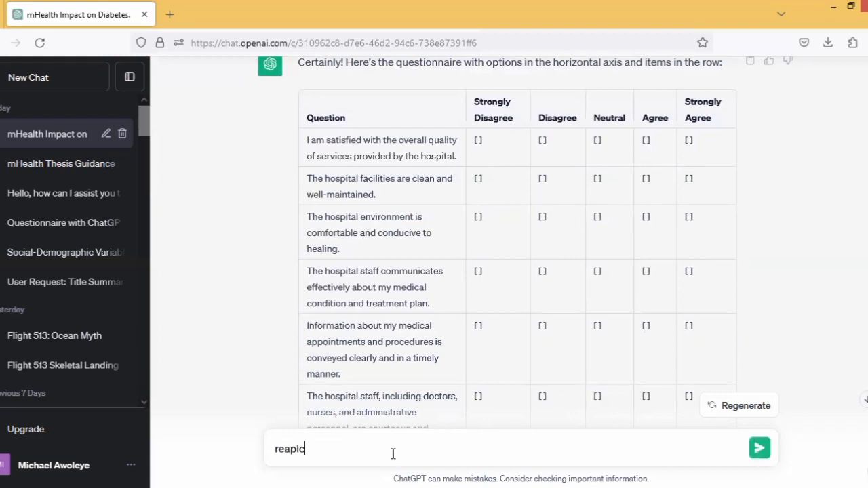
pyautogui.press('BackSpace')
pyautogui.press('BackSpace')
pyautogui.press('BackSpace')
pyautogui.write('place the')
pyautogui.hotkey('ctrl', 'shift', 'Left')
pyautogui.hotkey('ctrl', 'shift', 'Left')
# - Send the prompt "include the numbering from 5 to 1" for the tabular satisfaction questionnaire
pyautogui.write('include the numberi')
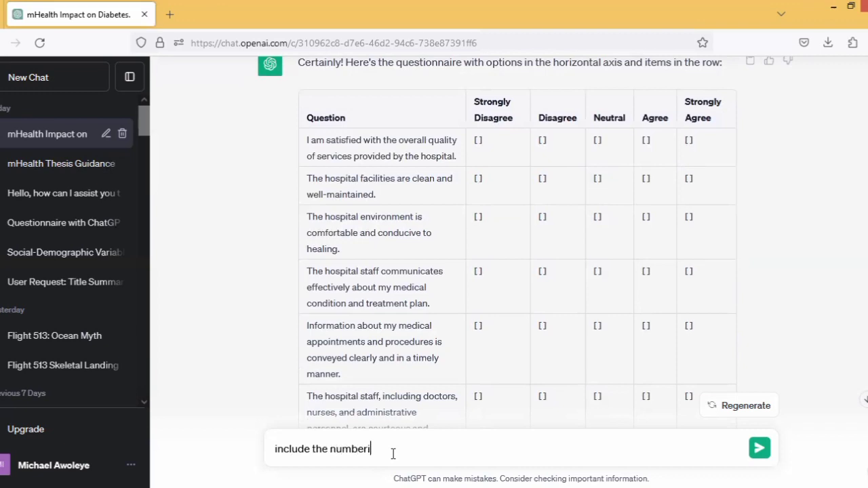
pyautogui.write('ng from 5 to ')
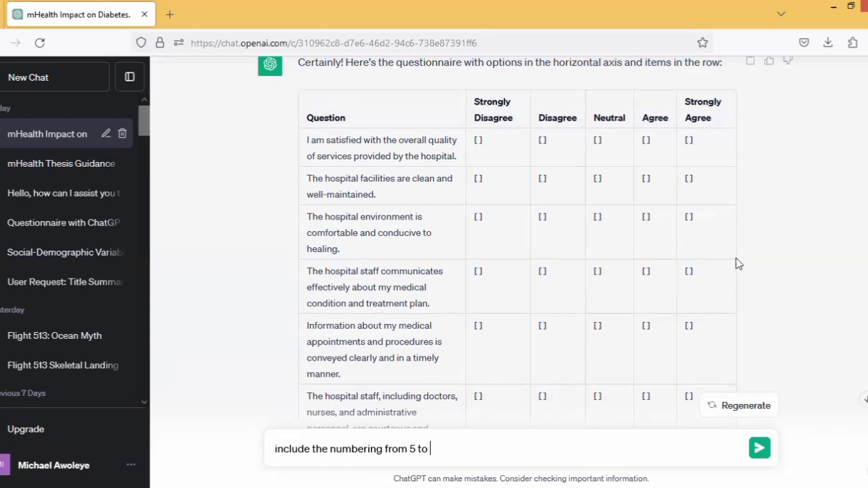
pyautogui.write('1')
pyautogui.press('Return')
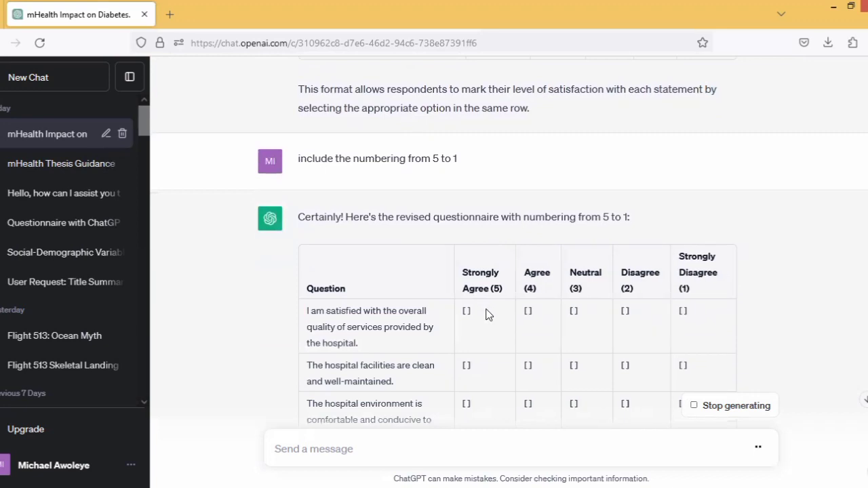
# - Send the prompt "replace [ ] with boxes" for the questionnaire table numbered from 5 to 1
pyautogui.scroll(-2, 695, 317)
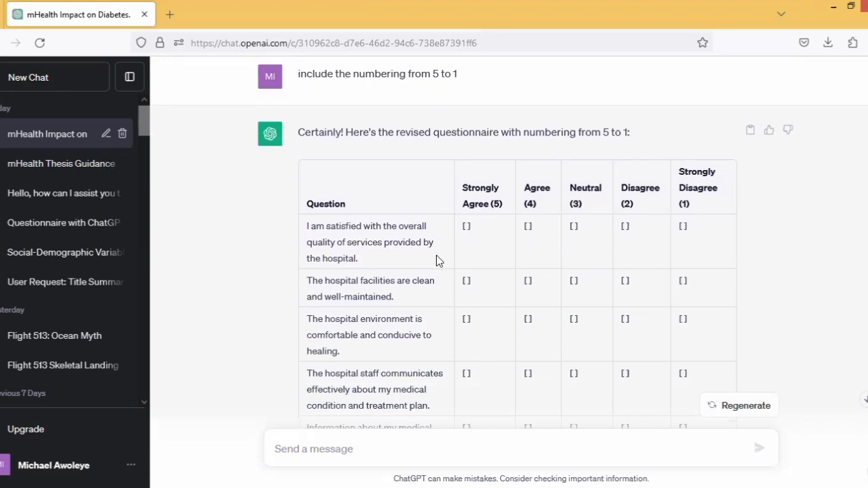
pyautogui.click(405, 447)
pyautogui.write('reaplce')
pyautogui.press('BackSpace')
pyautogui.press('BackSpace')
pyautogui.press('BackSpace')
pyautogui.press('BackSpace')
pyautogui.press('BackSpace')
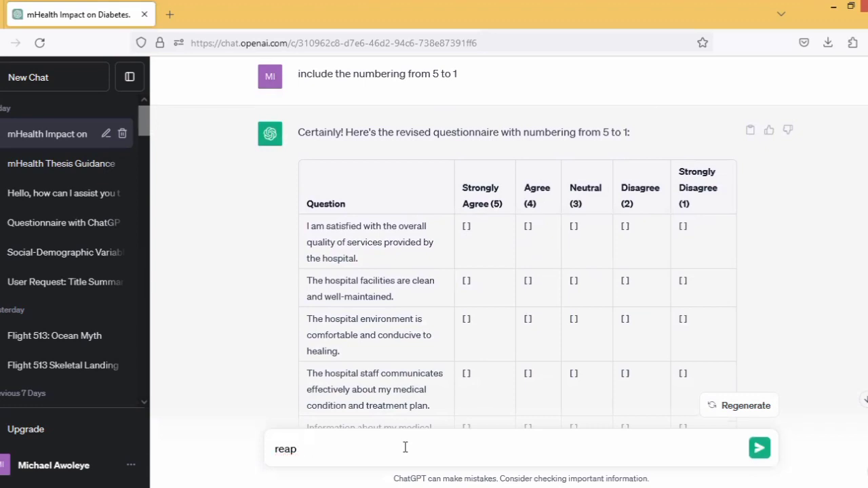
pyautogui.write('place [ ] with boxes')
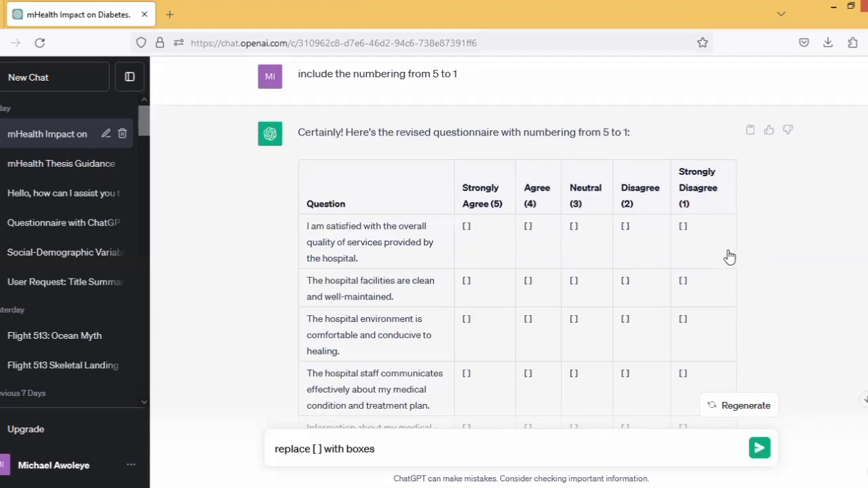
pyautogui.press('Return')
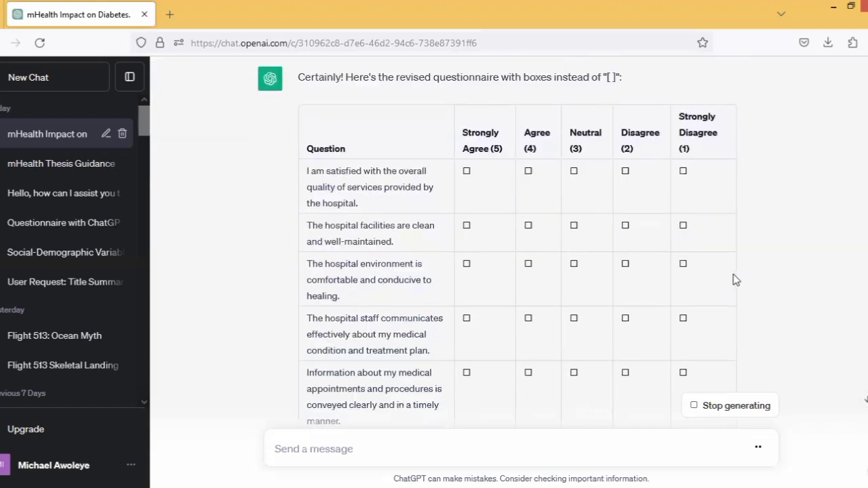
# - Send the prompt "number the items using i, ii, .." for the questionnaire table with boxes
pyautogui.scroll(5, 733, 274)
pyautogui.scroll(1, 733, 275)
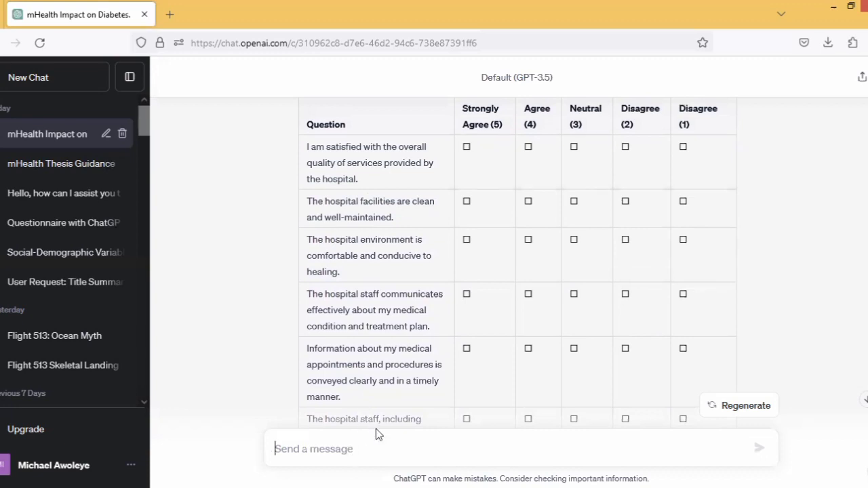
pyautogui.write('number th itmes')
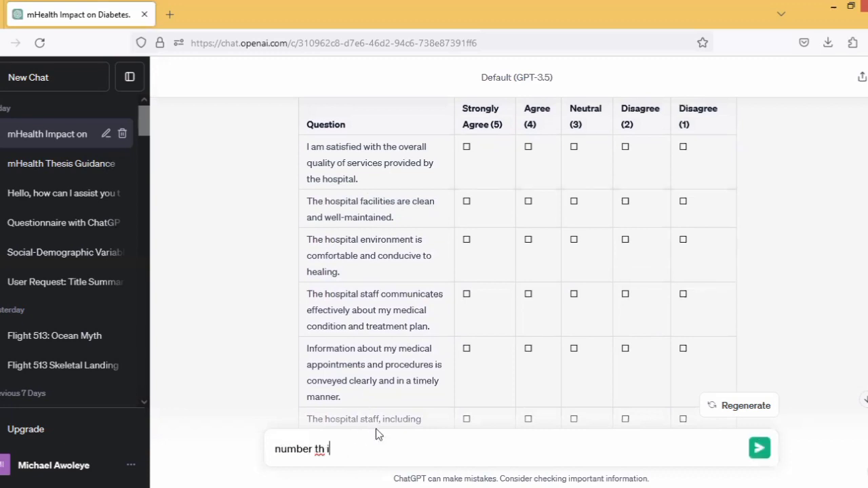
pyautogui.press('BackSpace')
pyautogui.press('BackSpace')
pyautogui.press('BackSpace')
pyautogui.press('BackSpace')
pyautogui.press('BackSpace')
pyautogui.press('BackSpace')
pyautogui.write('e items using i')
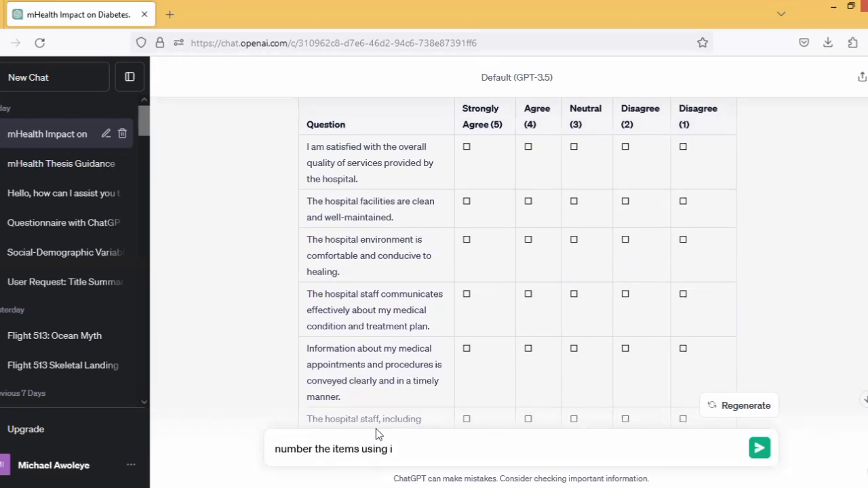
pyautogui.write(', ii, ..')
pyautogui.press('Return')
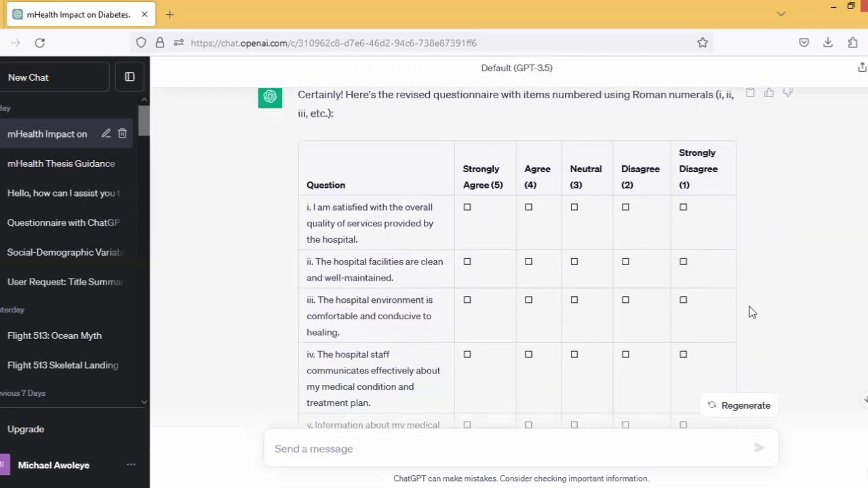
# - Copy the Roman-numbered questionnaire table, from its header row through item ix, into a blank Microsoft Word document
pyautogui.scroll(-3, 751, 312)
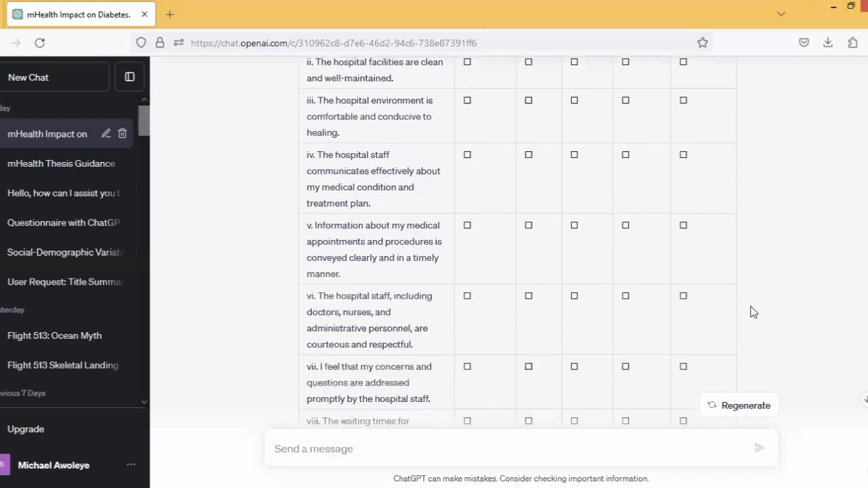
pyautogui.scroll(-2, 751, 312)
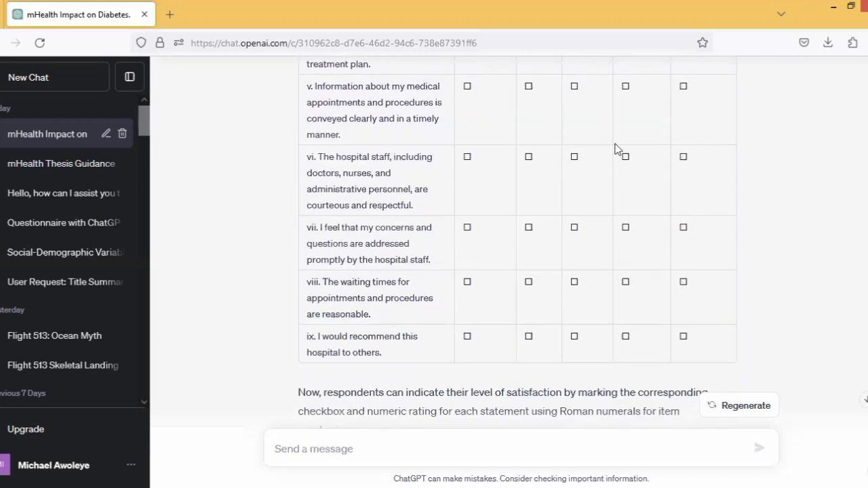
pyautogui.scroll(-1, 739, 204)
pyautogui.scroll(6, 739, 204)
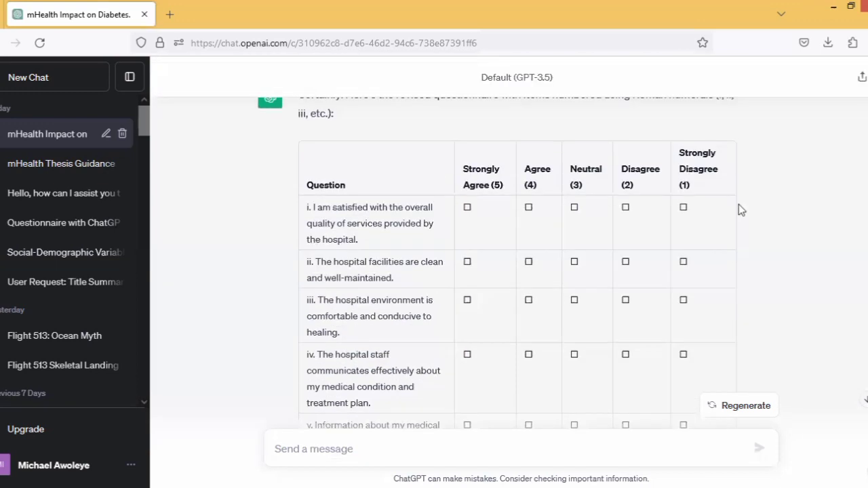
pyautogui.scroll(1, 739, 205)
pyautogui.scroll(-1, 739, 205)
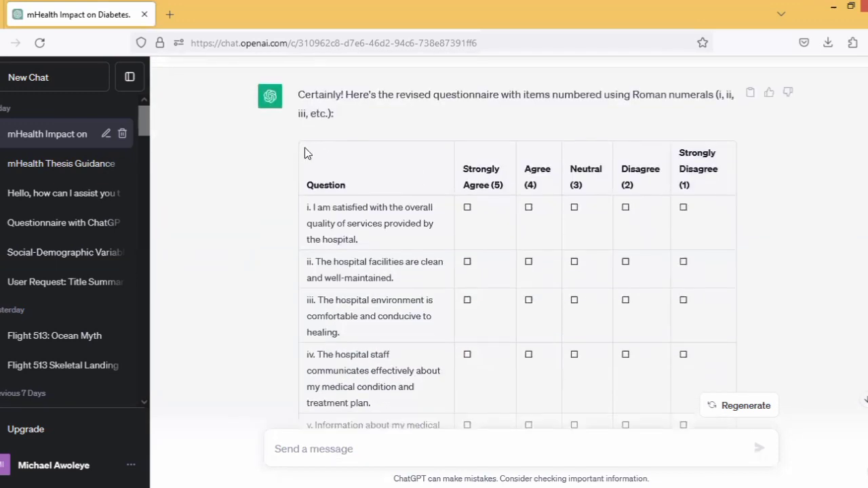
pyautogui.moveTo(305, 147); pyautogui.dragTo(725, 308)
pyautogui.scroll(-7, 725, 309)
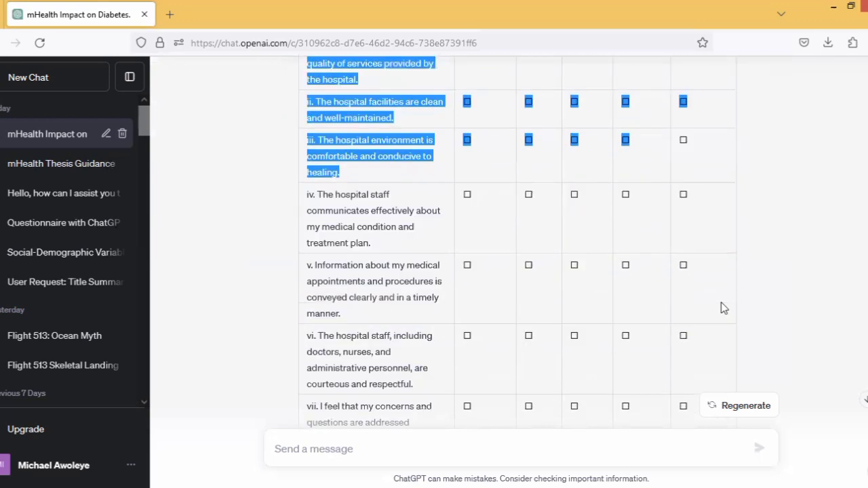
pyautogui.moveTo(705, 277); pyautogui.dragTo(706, 262)
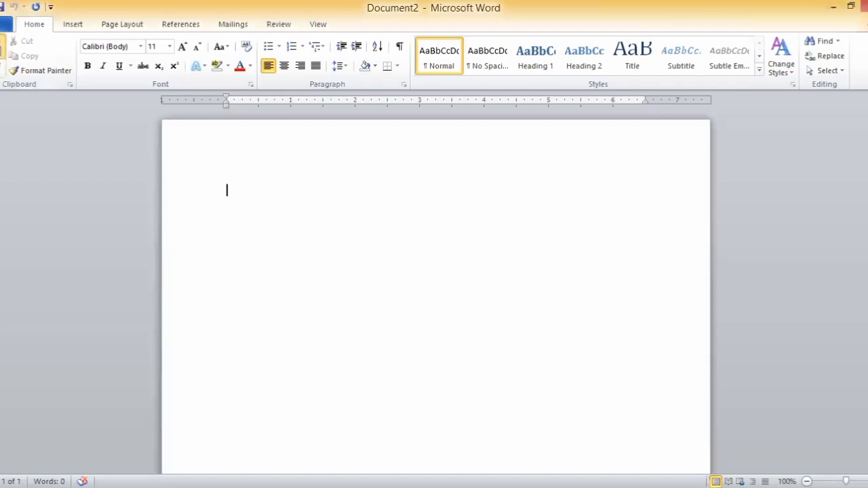
pyautogui.hotkey('ctrl', 'v')
pyautogui.scroll(1, 620, 300)
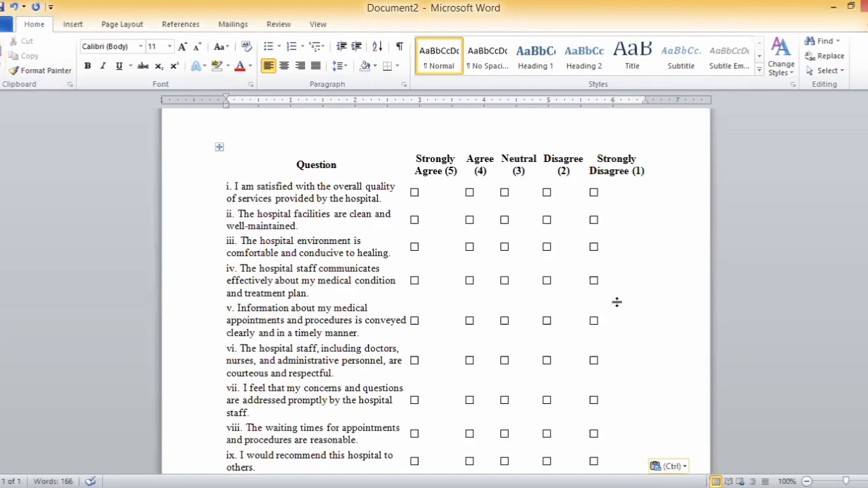
# - Apply the plain black grid table style to the pasted questionnaire table and check its rows through item ix
pyautogui.click(385, 232)
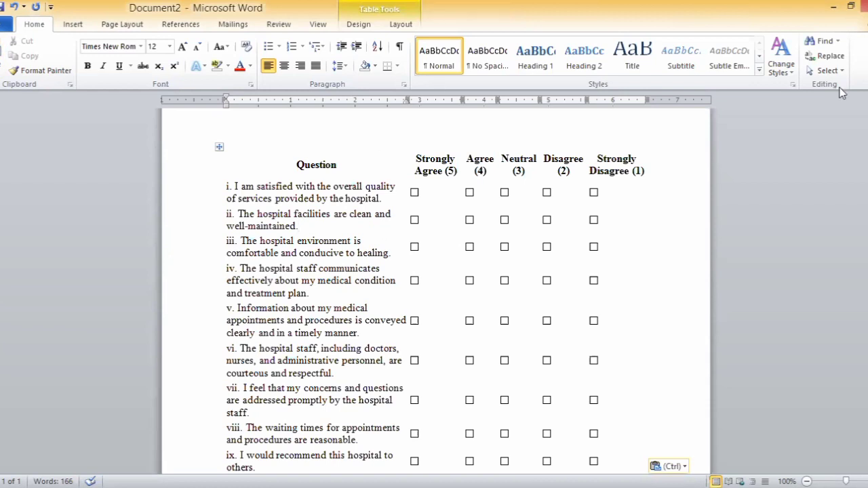
pyautogui.click(358, 24)
pyautogui.click(157, 57)
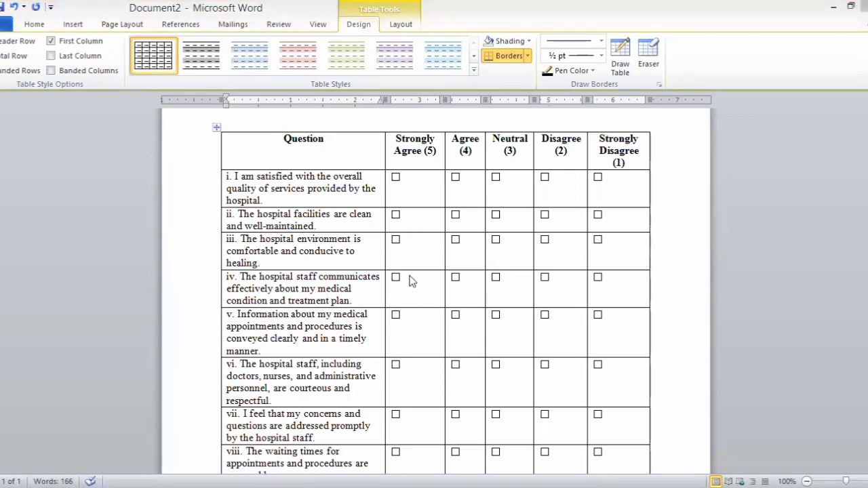
pyautogui.scroll(-5, 407, 373)
pyautogui.scroll(6, 409, 381)
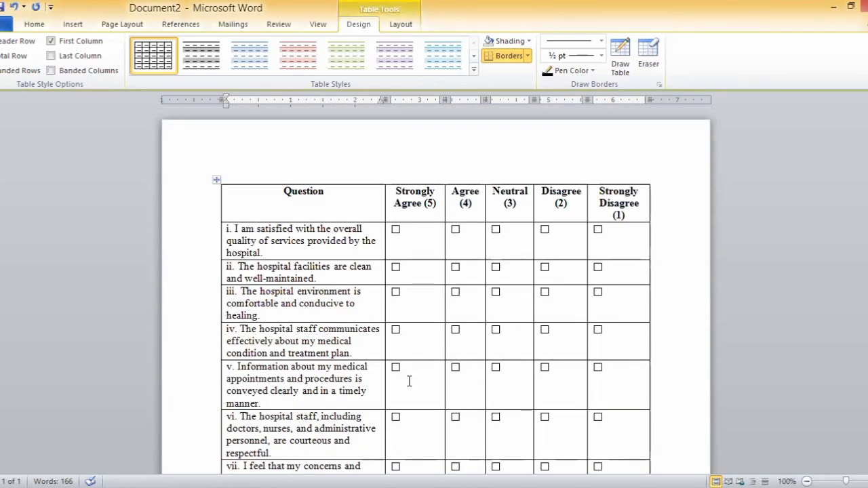
pyautogui.scroll(-4, 409, 381)
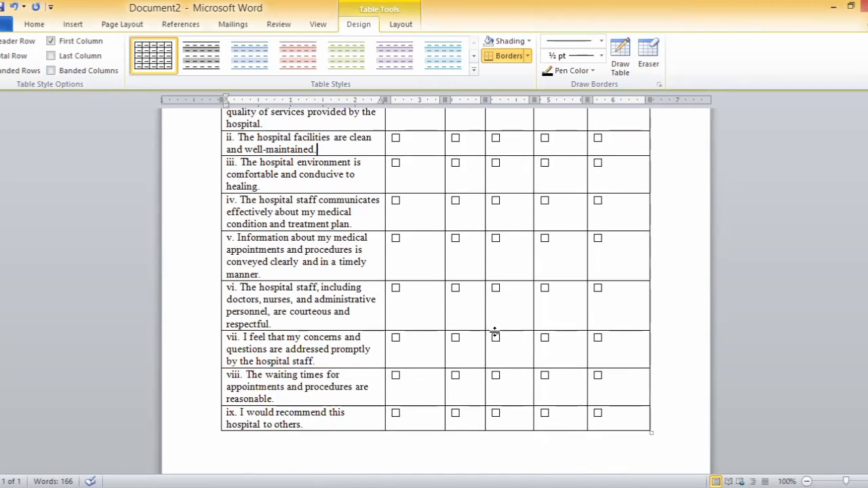
pyautogui.scroll(3, 496, 332)
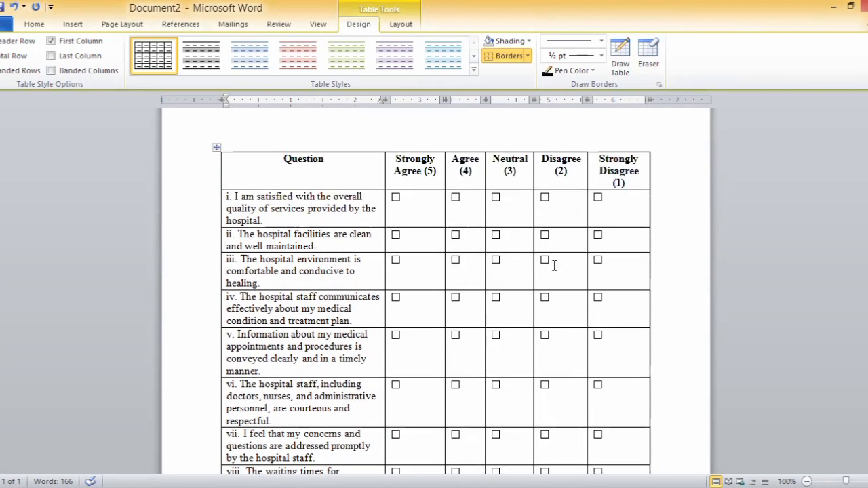